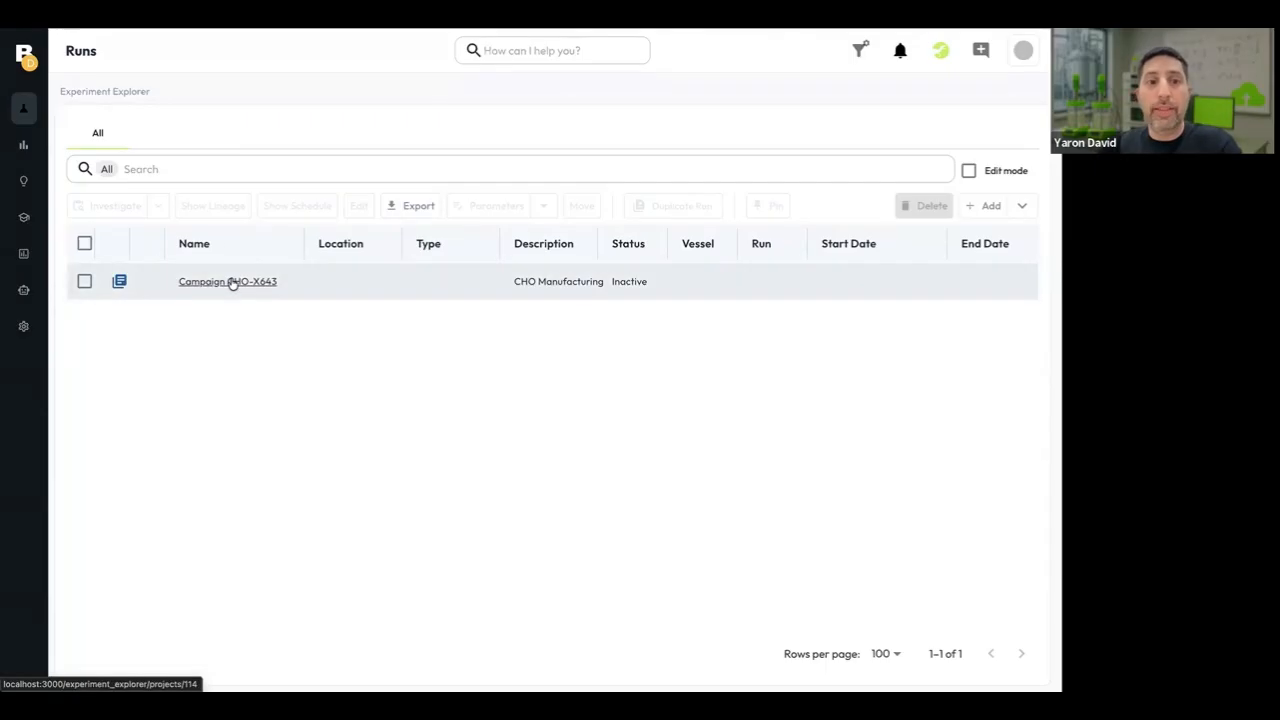
Open the experiments of Campaign CHO-X643 and investigate run B001 in a chart.
click(233, 283)
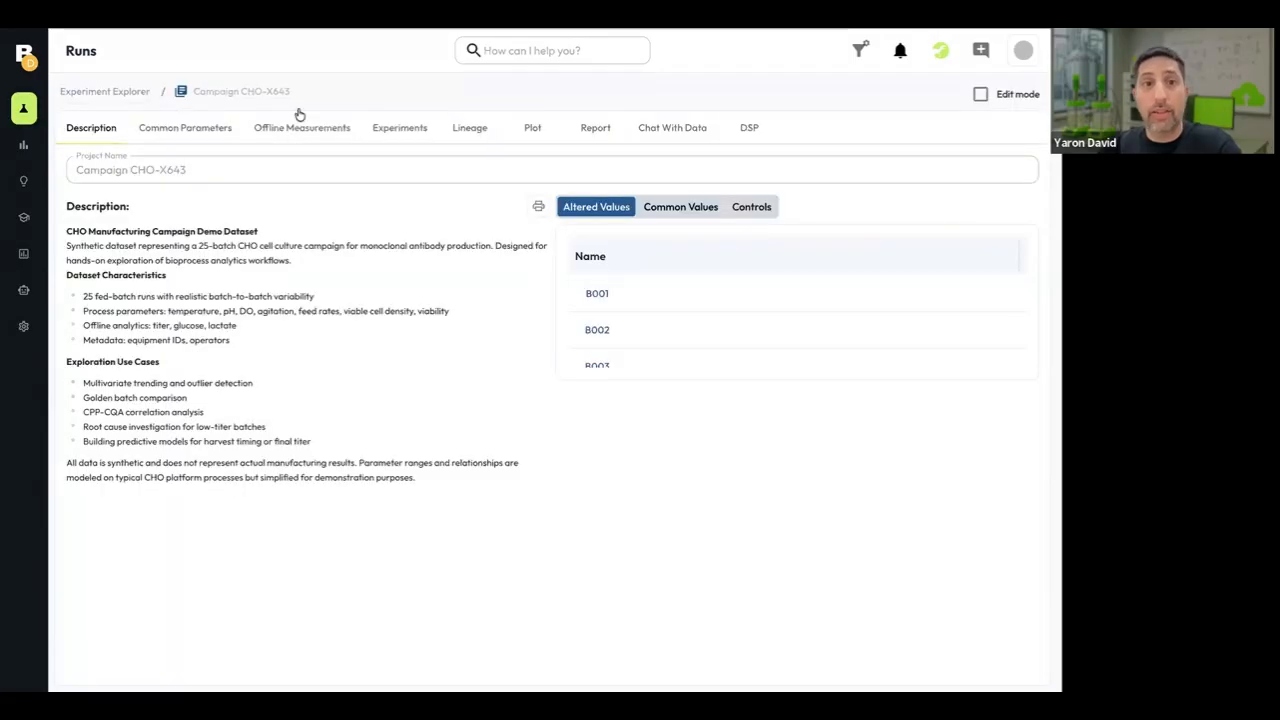
click(401, 129)
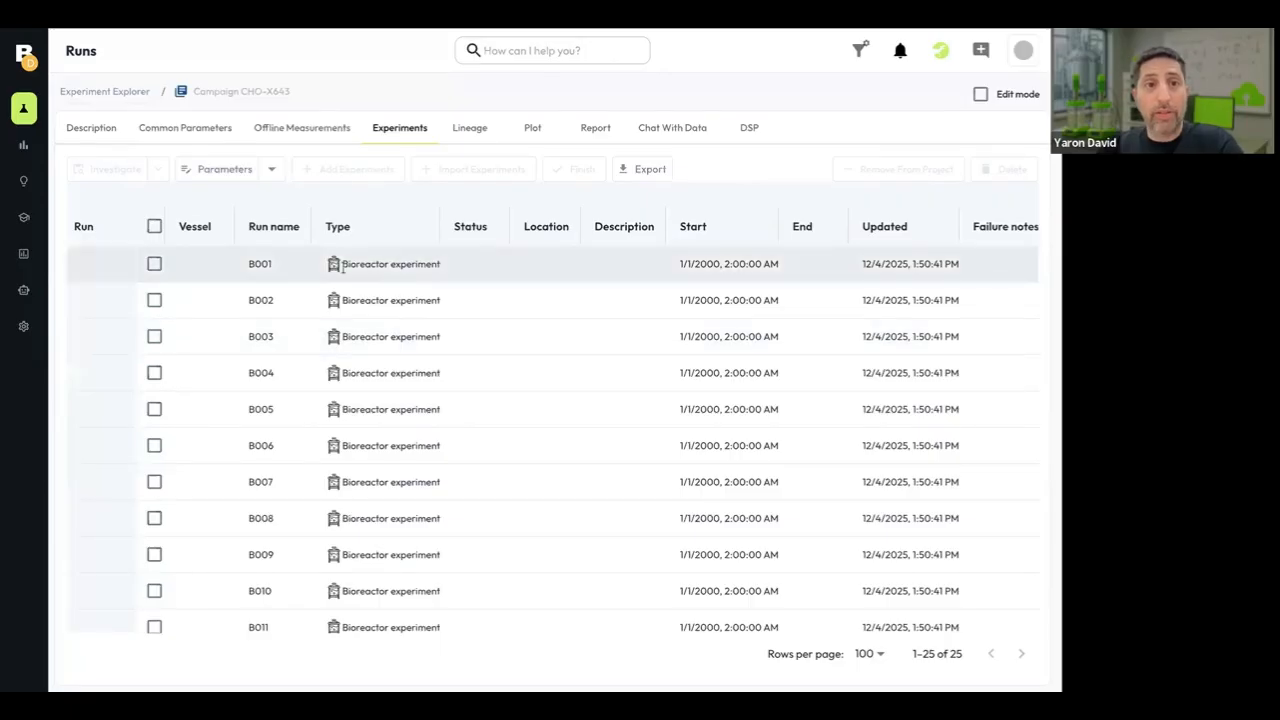
click(155, 265)
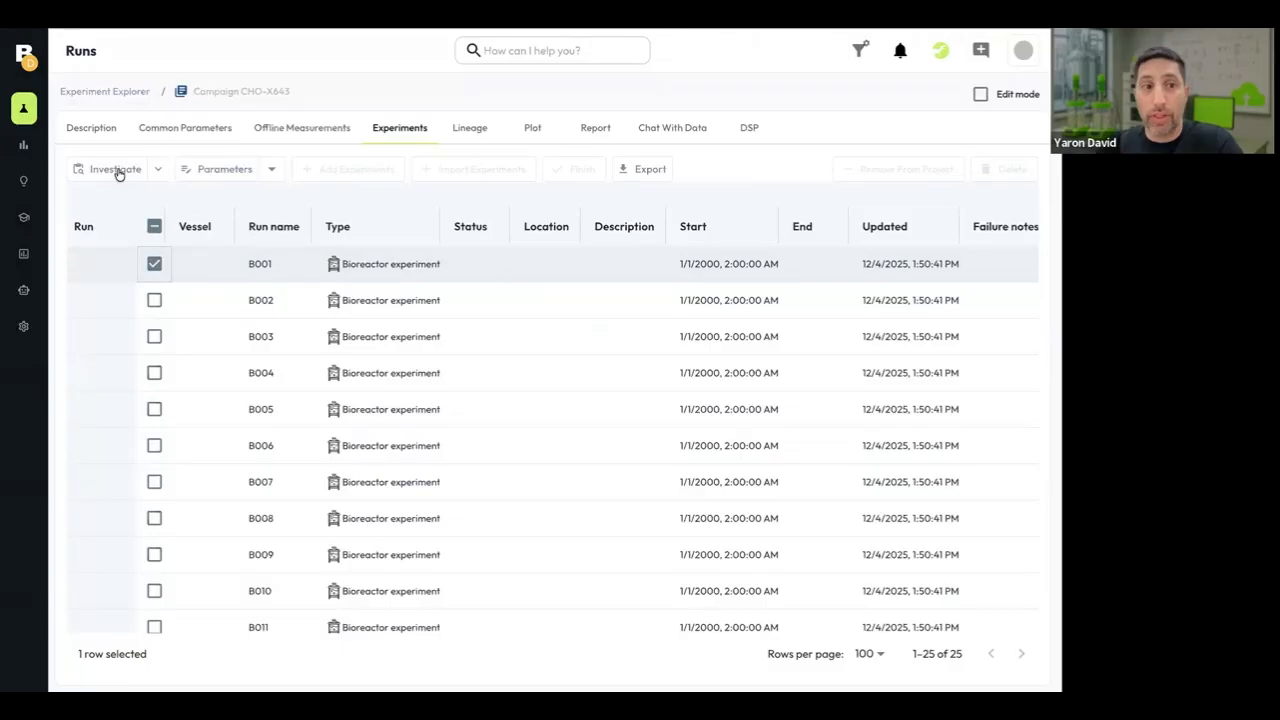
click(118, 171)
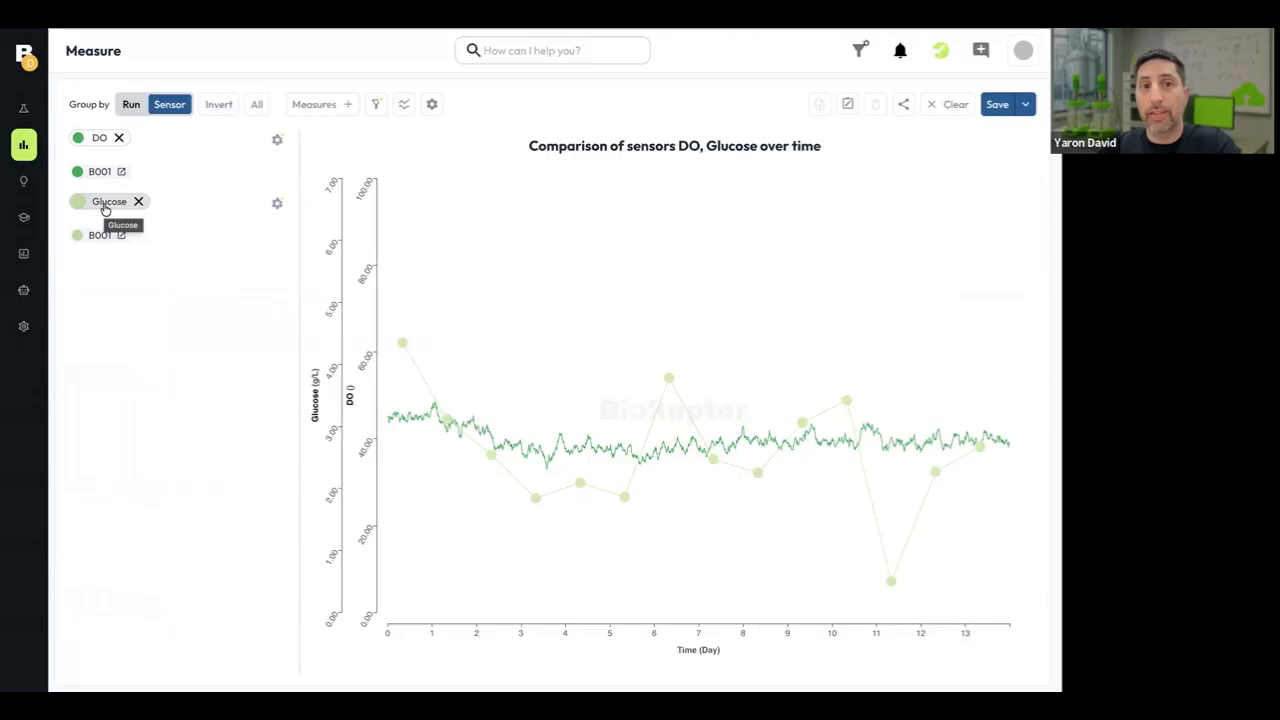
Add the VCD and Lactate measurements to the run B001 chart.
click(345, 105)
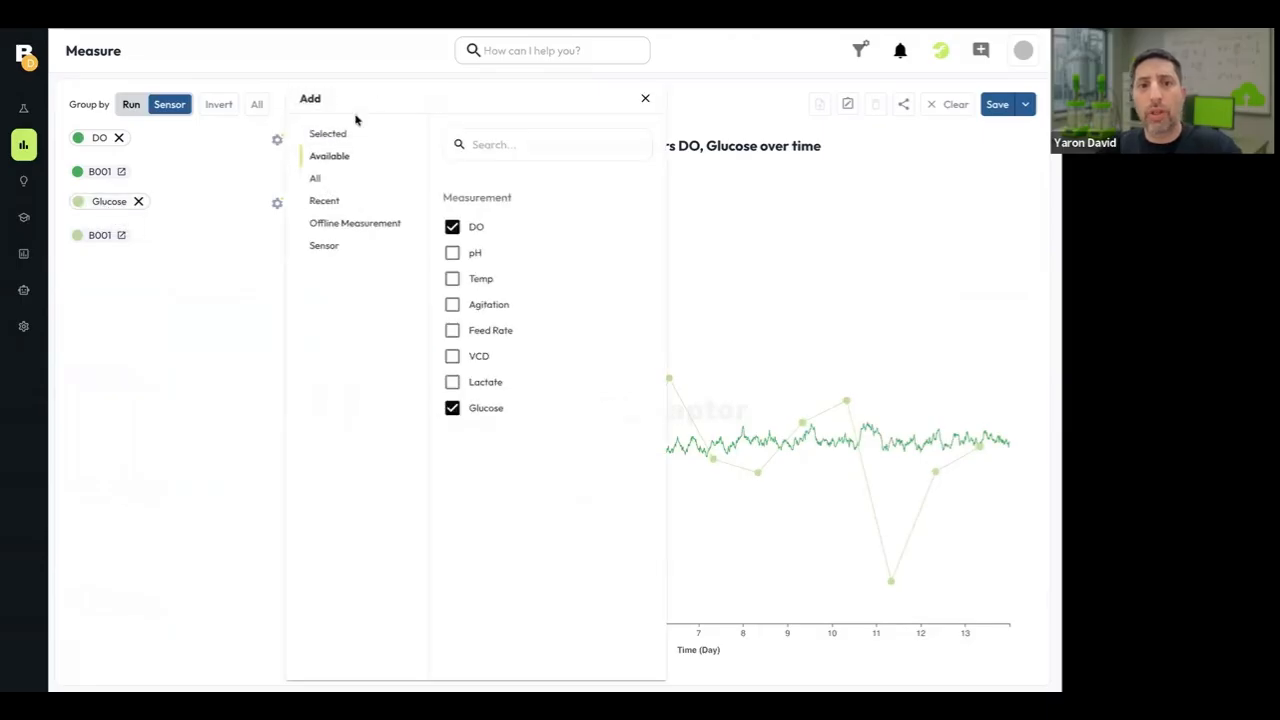
click(452, 358)
click(452, 382)
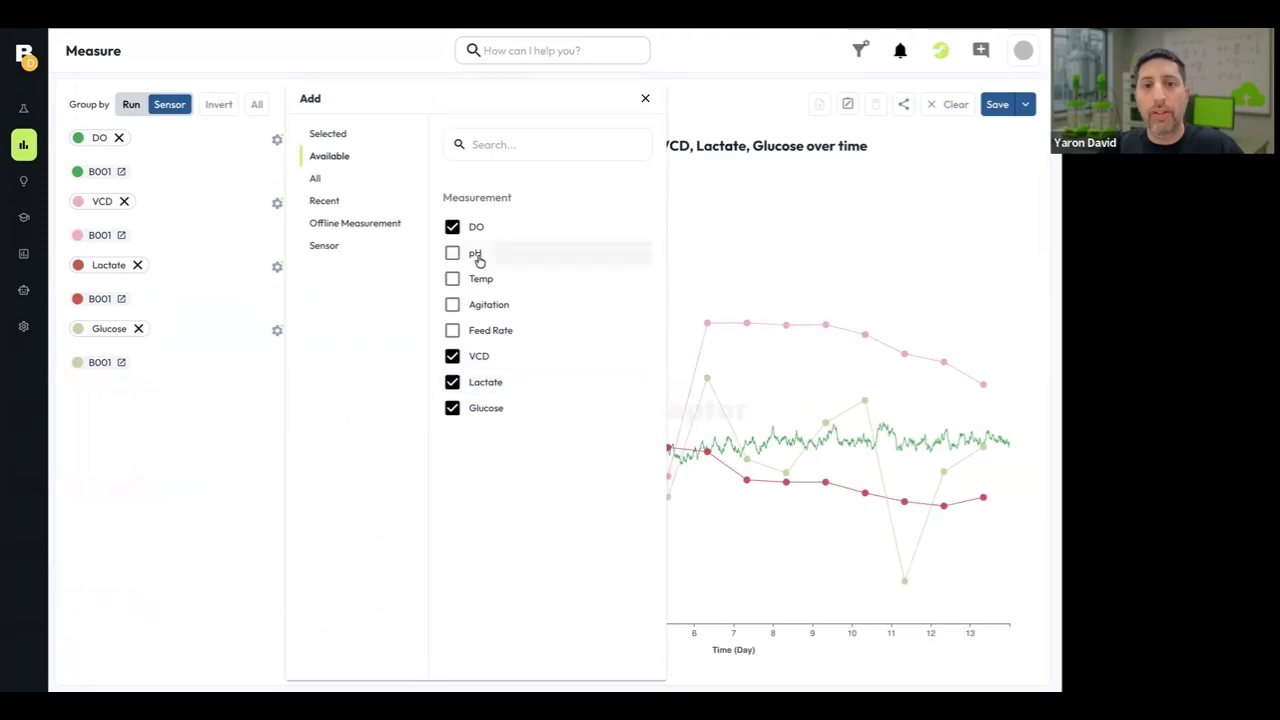
click(694, 143)
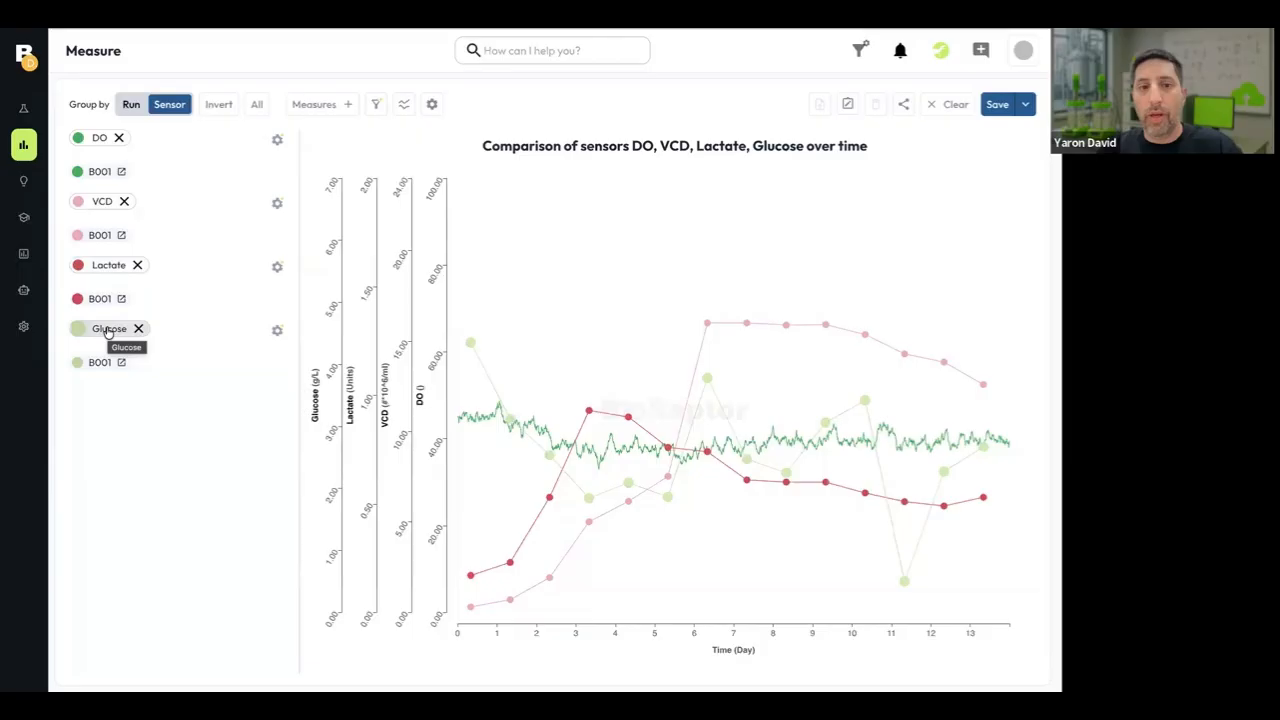
Return to the Campaign CHO-X643 experiments and investigate runs B001 and B002 together.
click(27, 116)
click(230, 284)
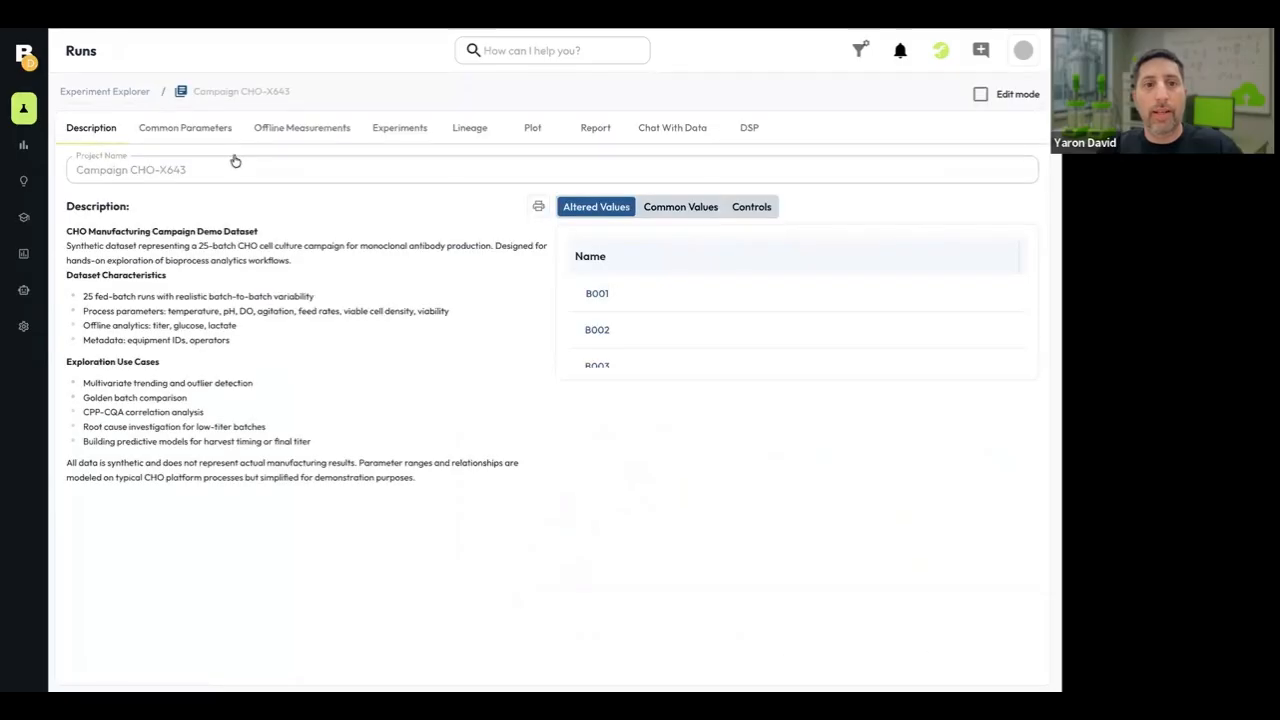
click(402, 131)
click(154, 263)
click(154, 297)
click(108, 167)
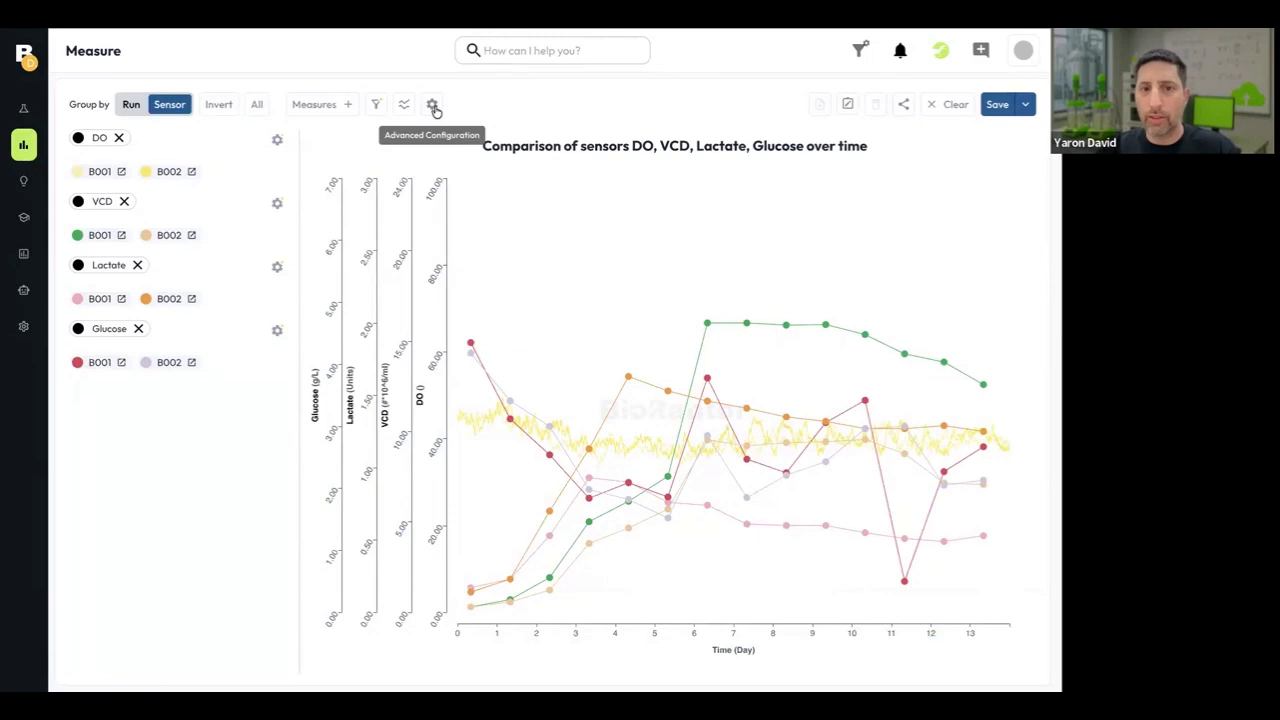
Go back to the Campaign CHO-X643 experiments and investigate all 25 runs in one chart.
click(25, 111)
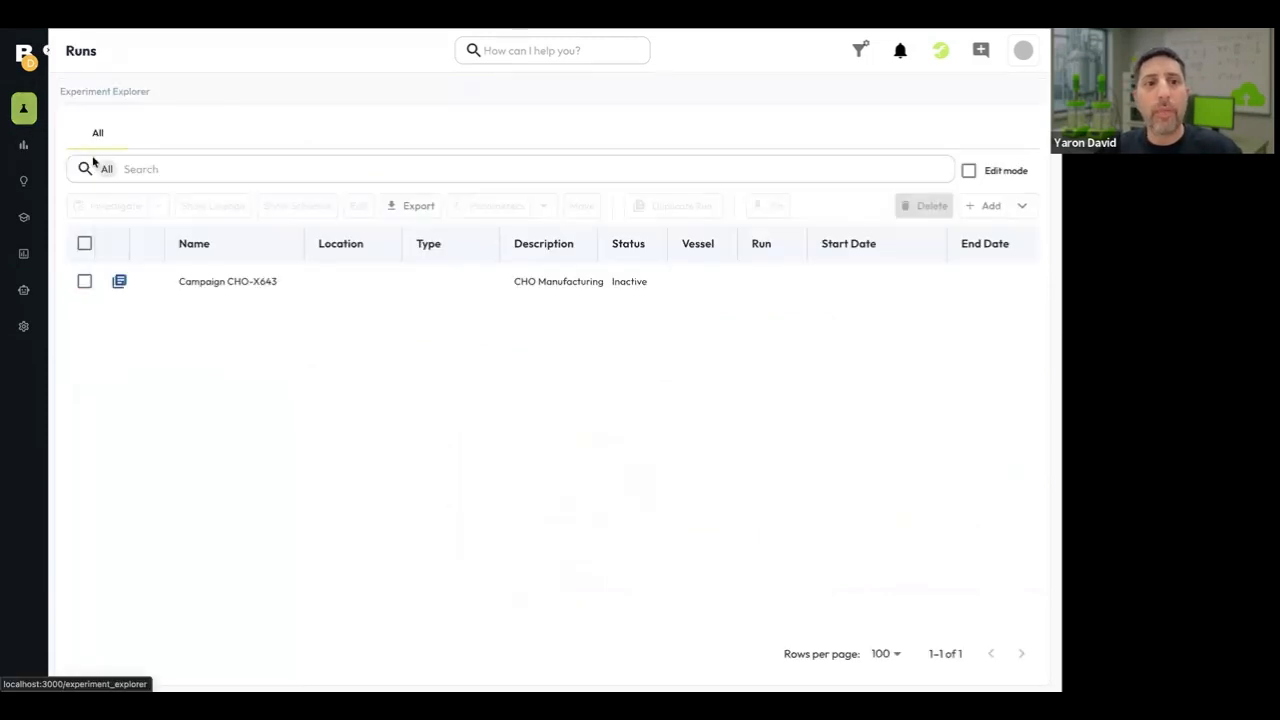
click(220, 280)
click(395, 130)
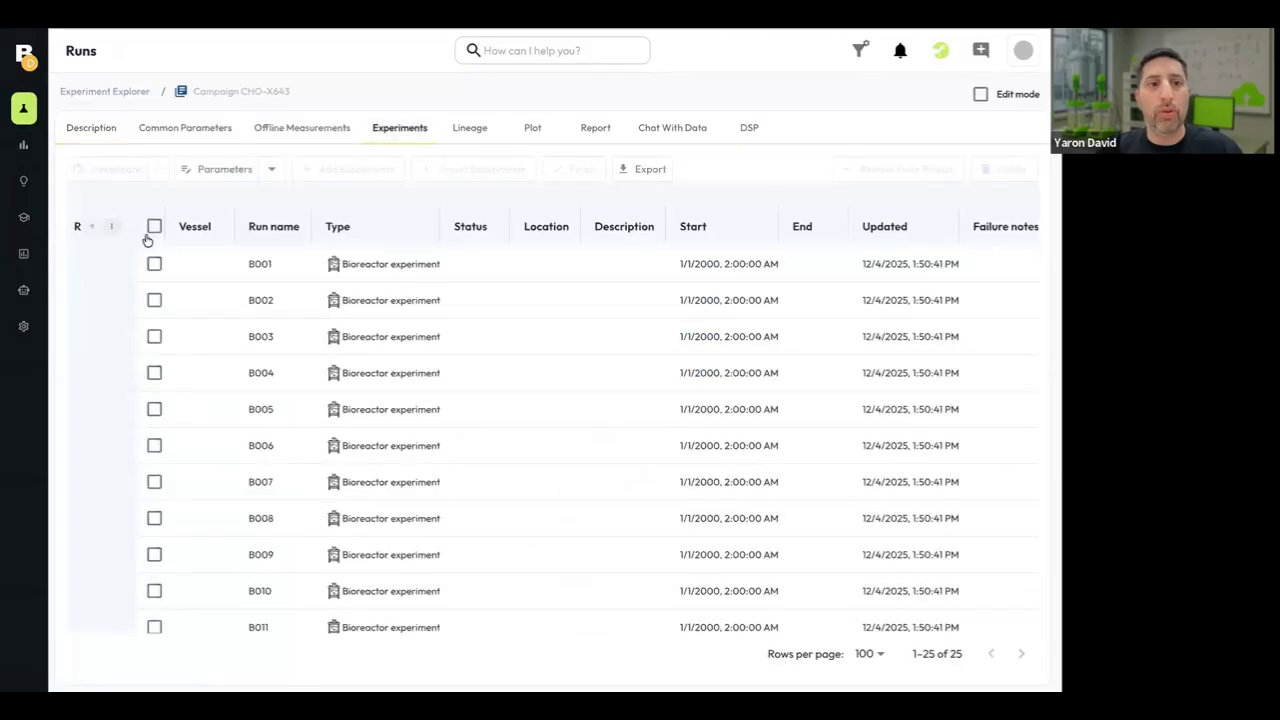
click(154, 228)
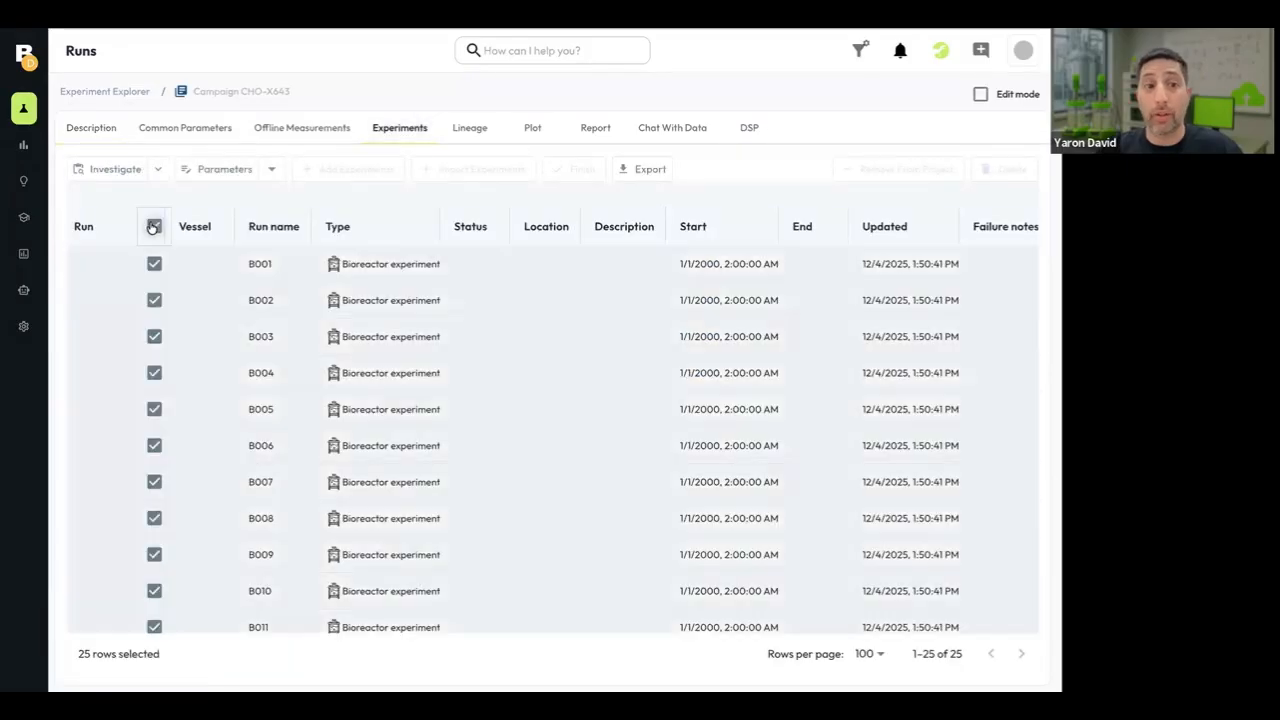
click(116, 170)
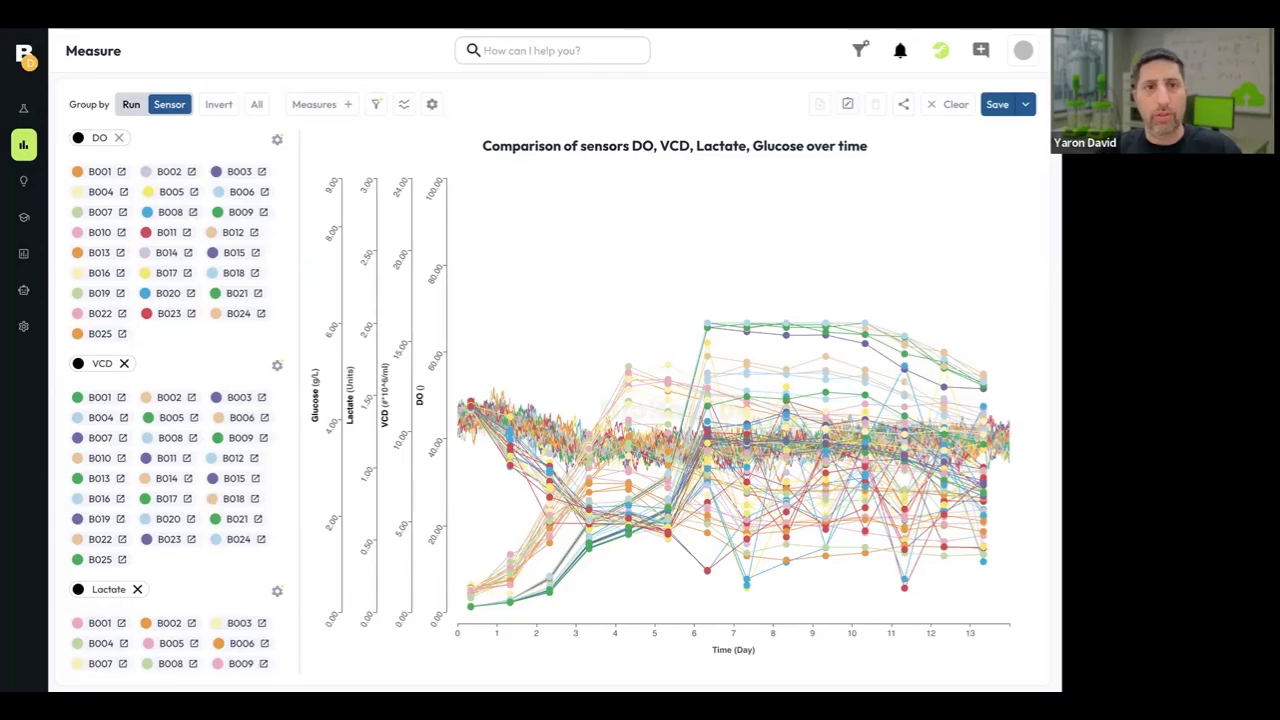
Color the chart by comparing runs to a target variable, searching for "titer" and choosing Final_Titer_gL.
click(432, 104)
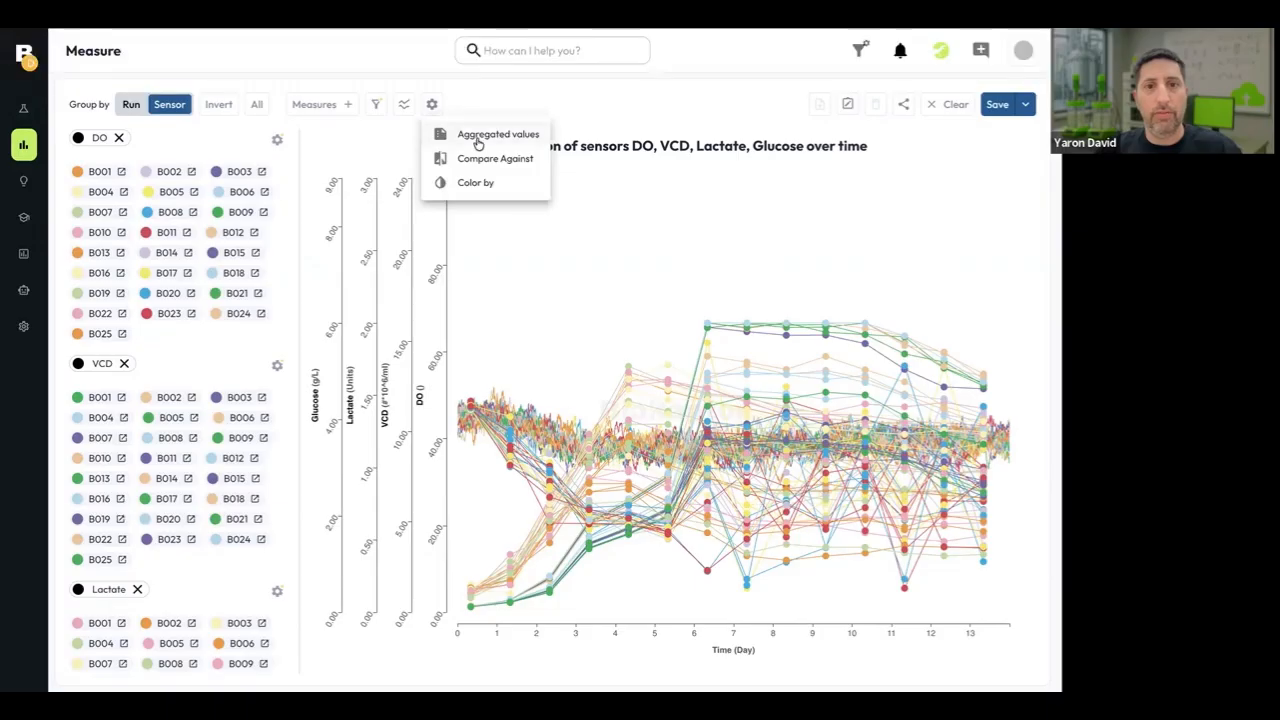
click(472, 182)
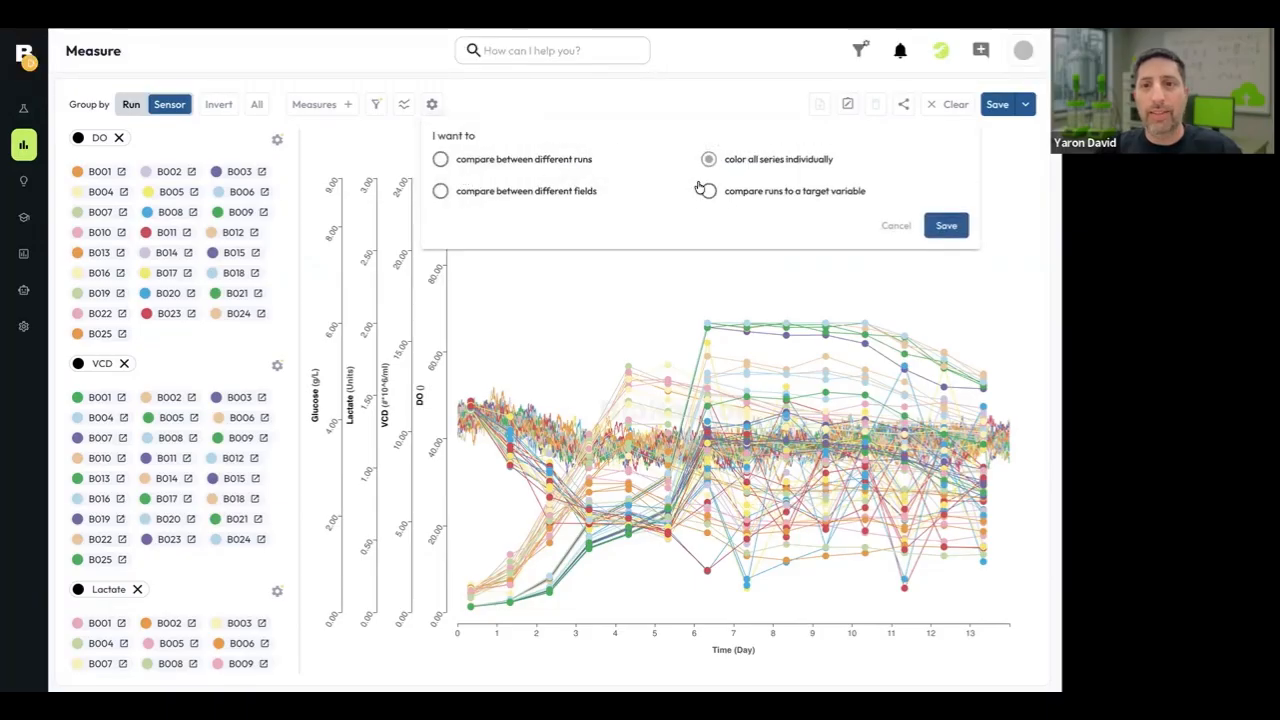
click(736, 196)
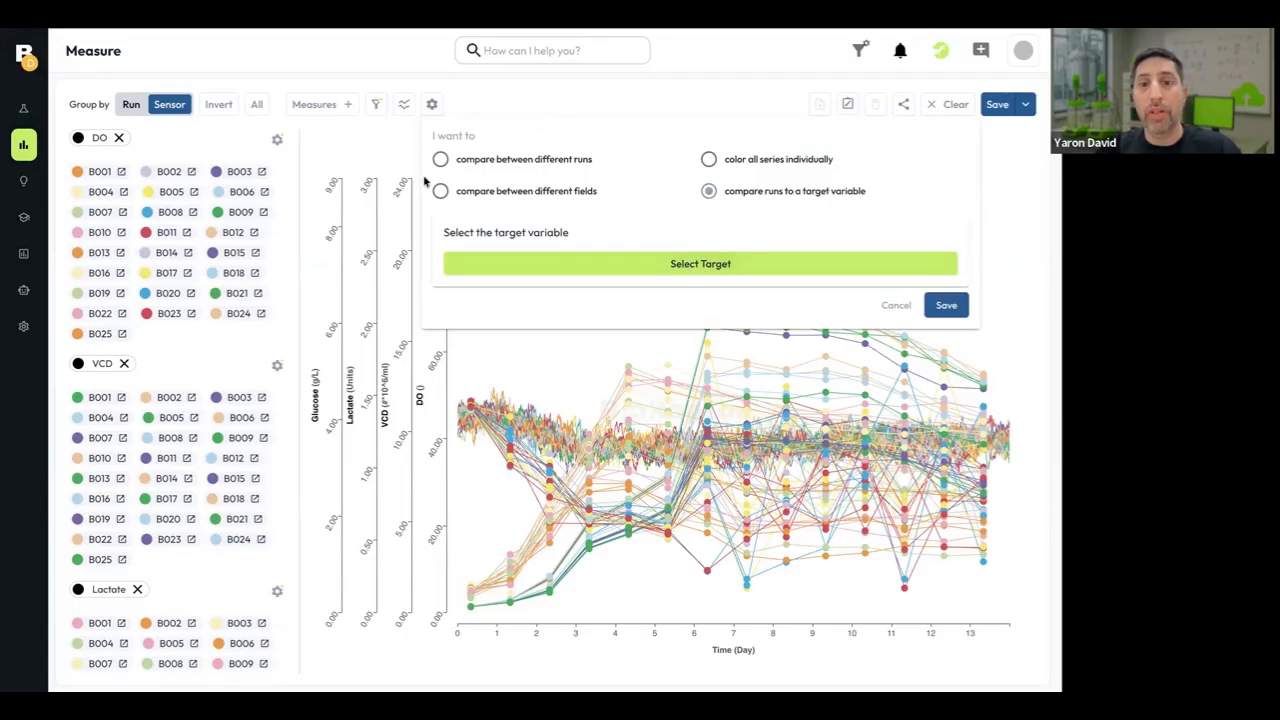
click(716, 266)
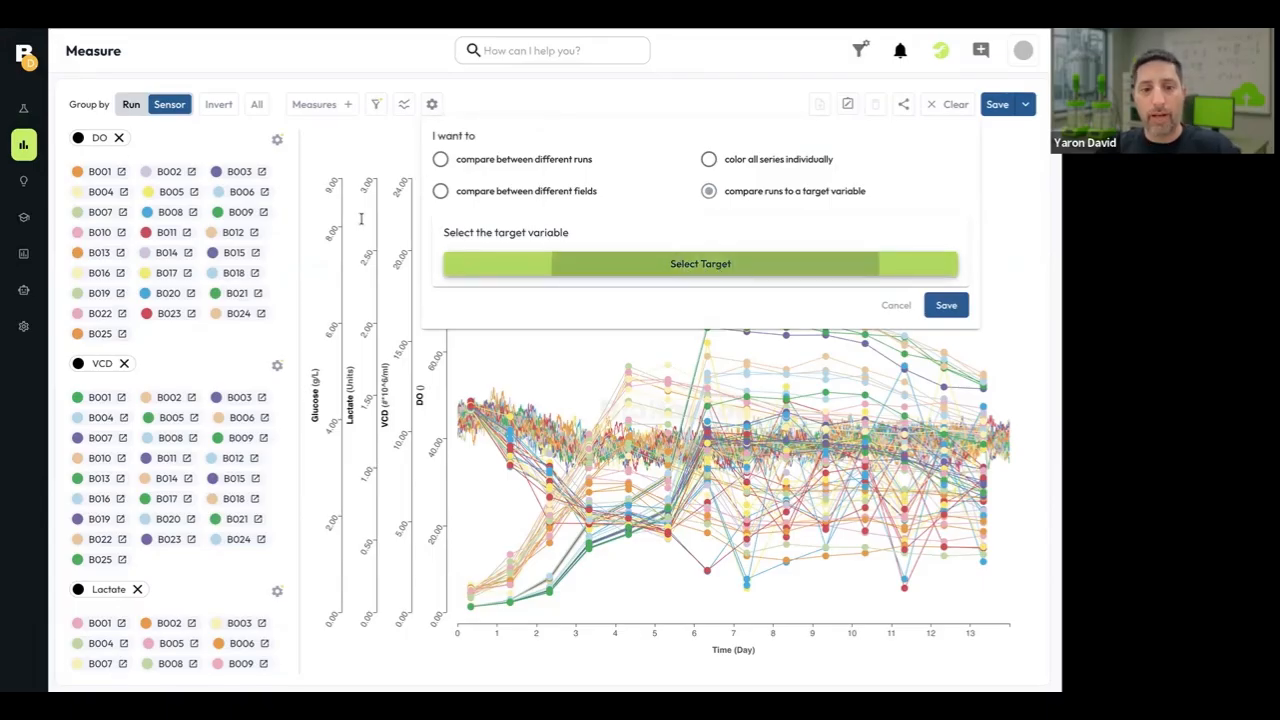
text(titer)
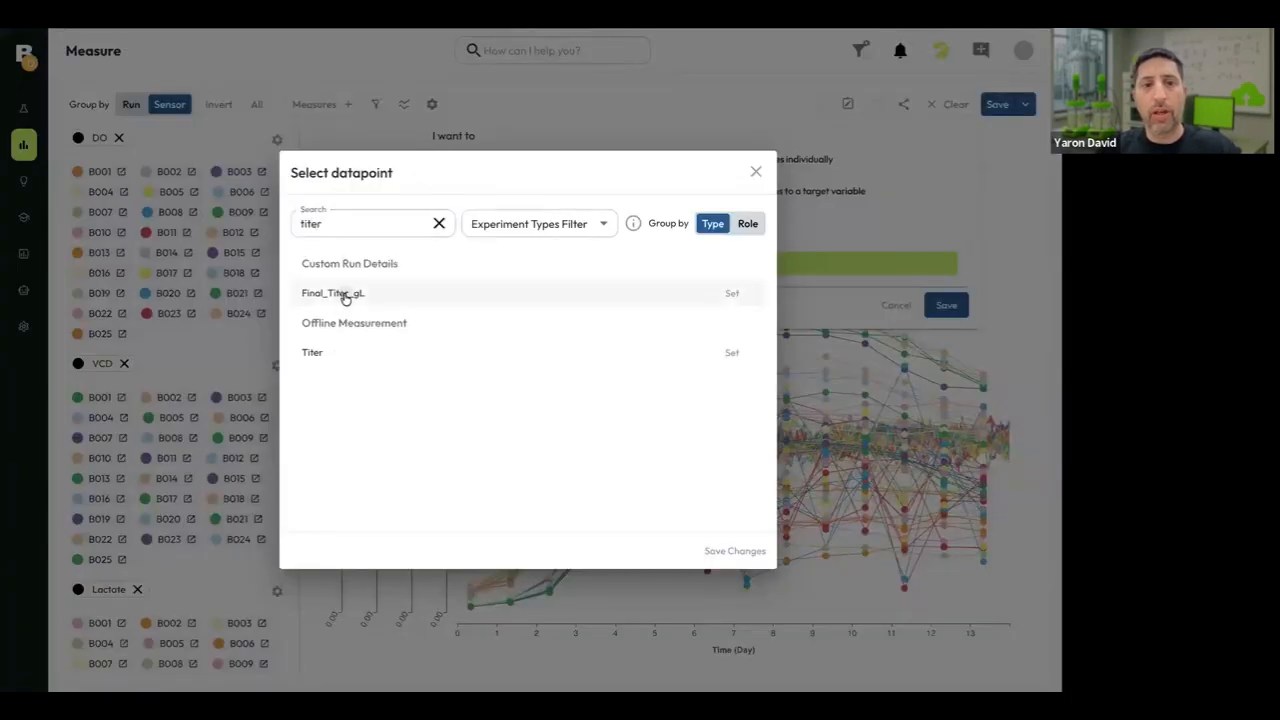
click(430, 293)
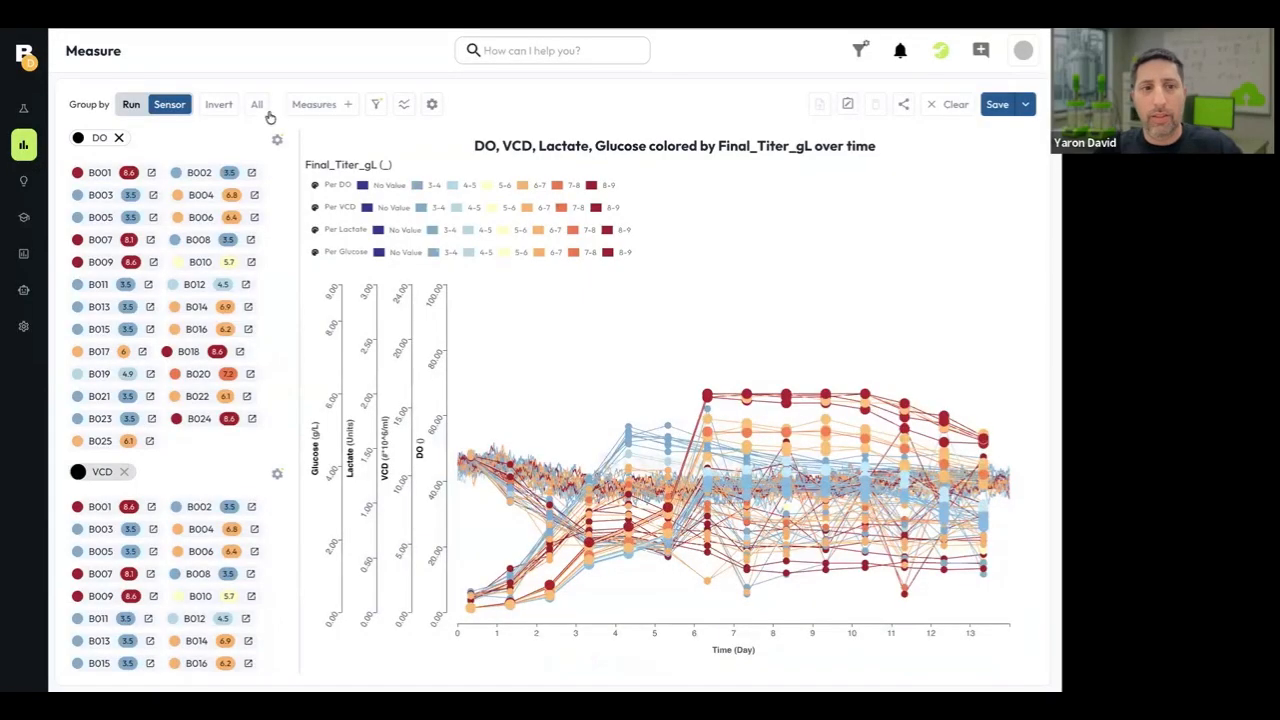
Strip the path and query from the web address and reload the application from localhost:3000.
mouse_move(70, 72)
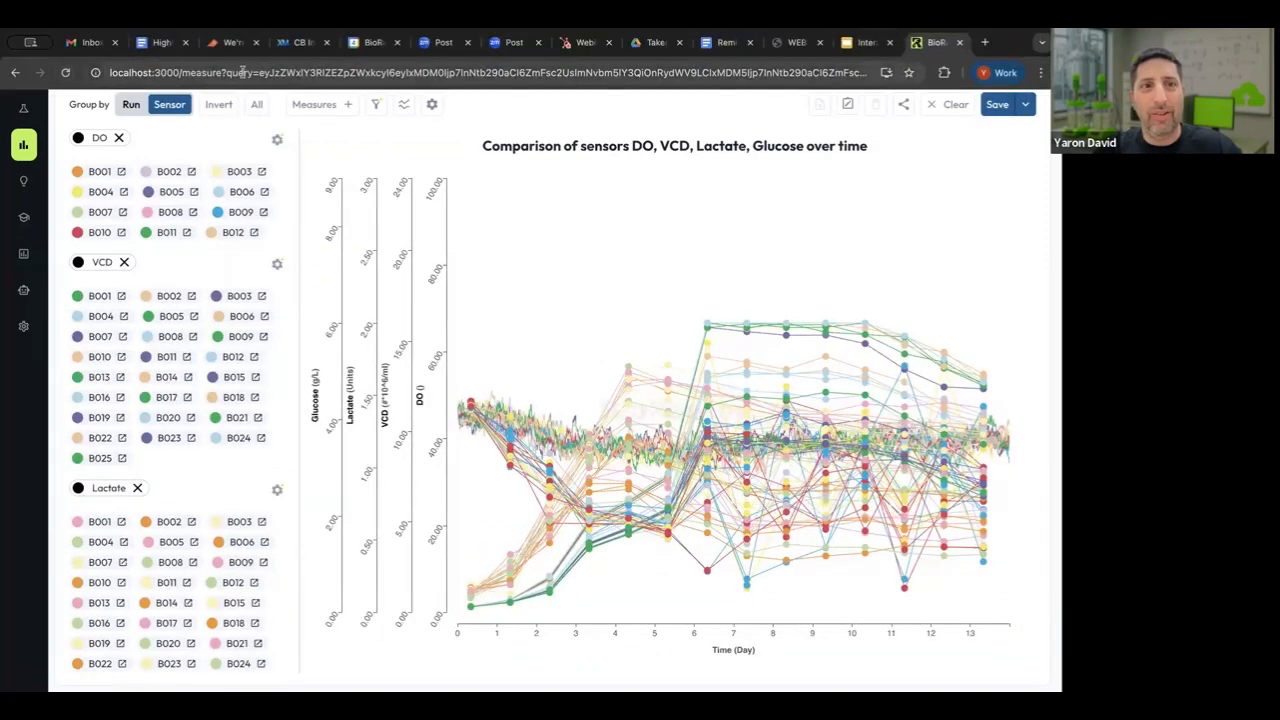
click(165, 73)
click(193, 73)
key(super+shift+Right)
key(BackSpace)
key(Return)
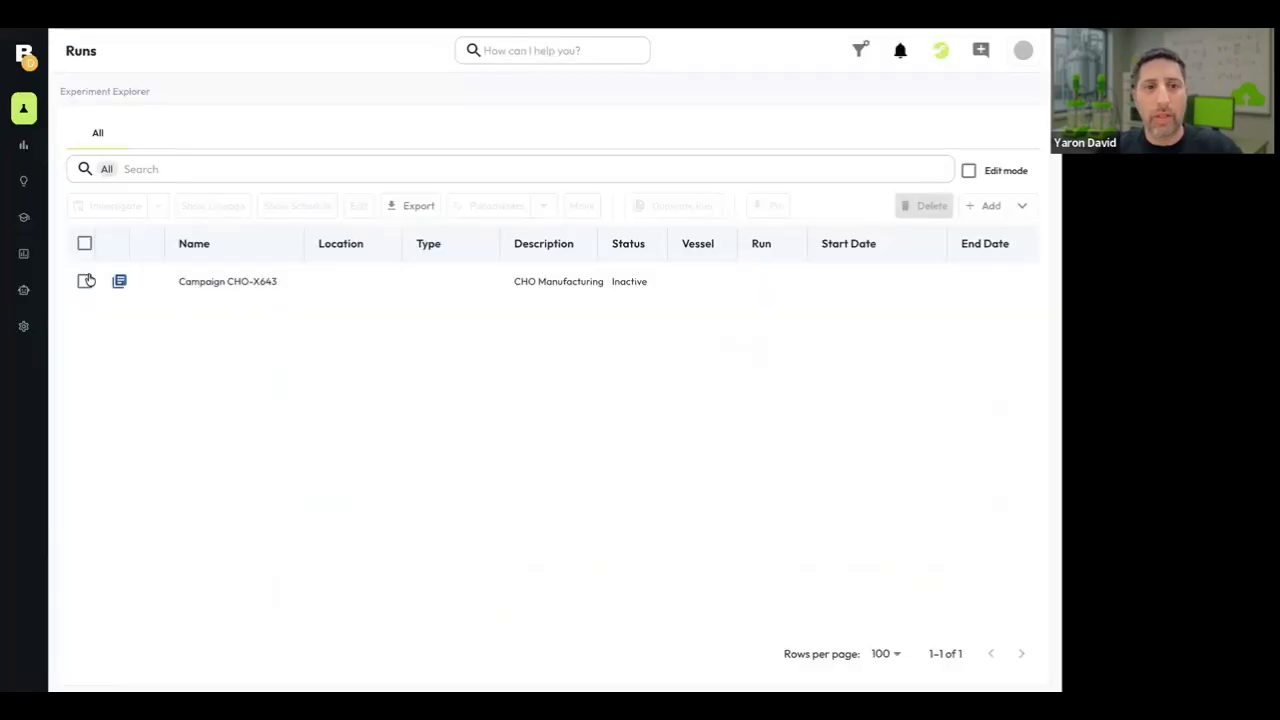
Open the Campaign CHO-X643 experiments and investigate runs B001, B002 and B003 together.
click(198, 283)
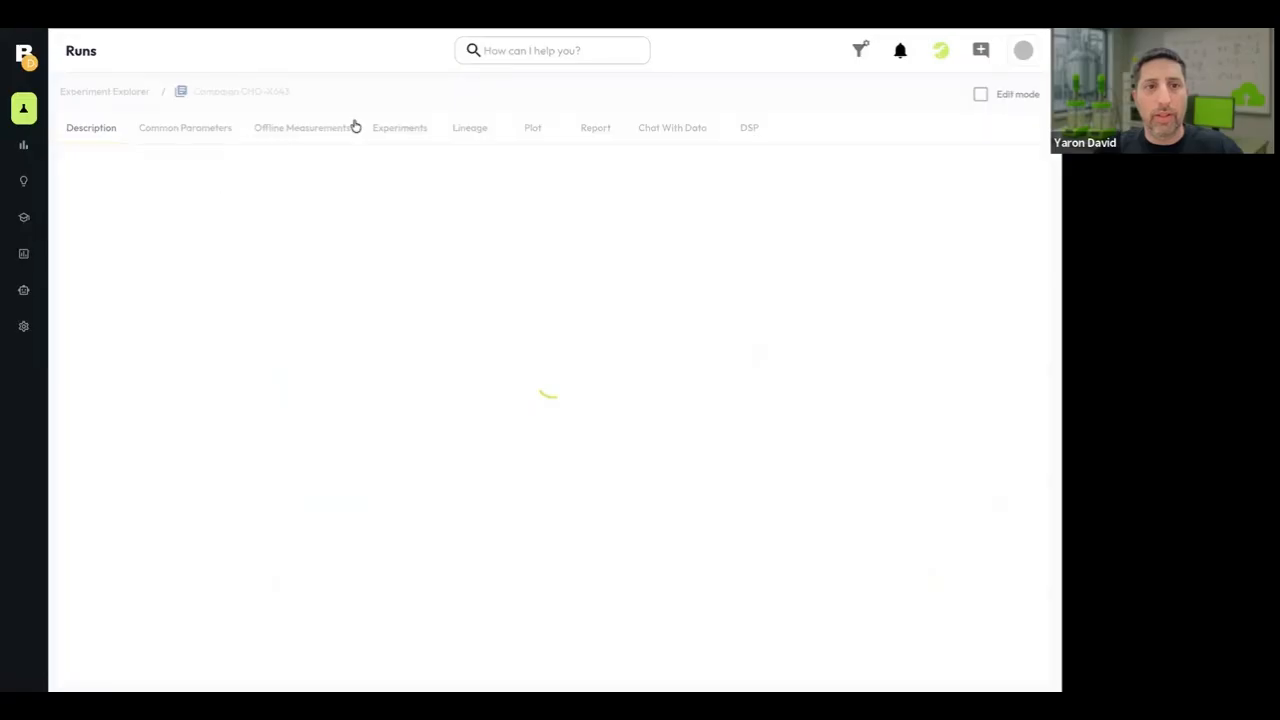
click(399, 127)
click(154, 336)
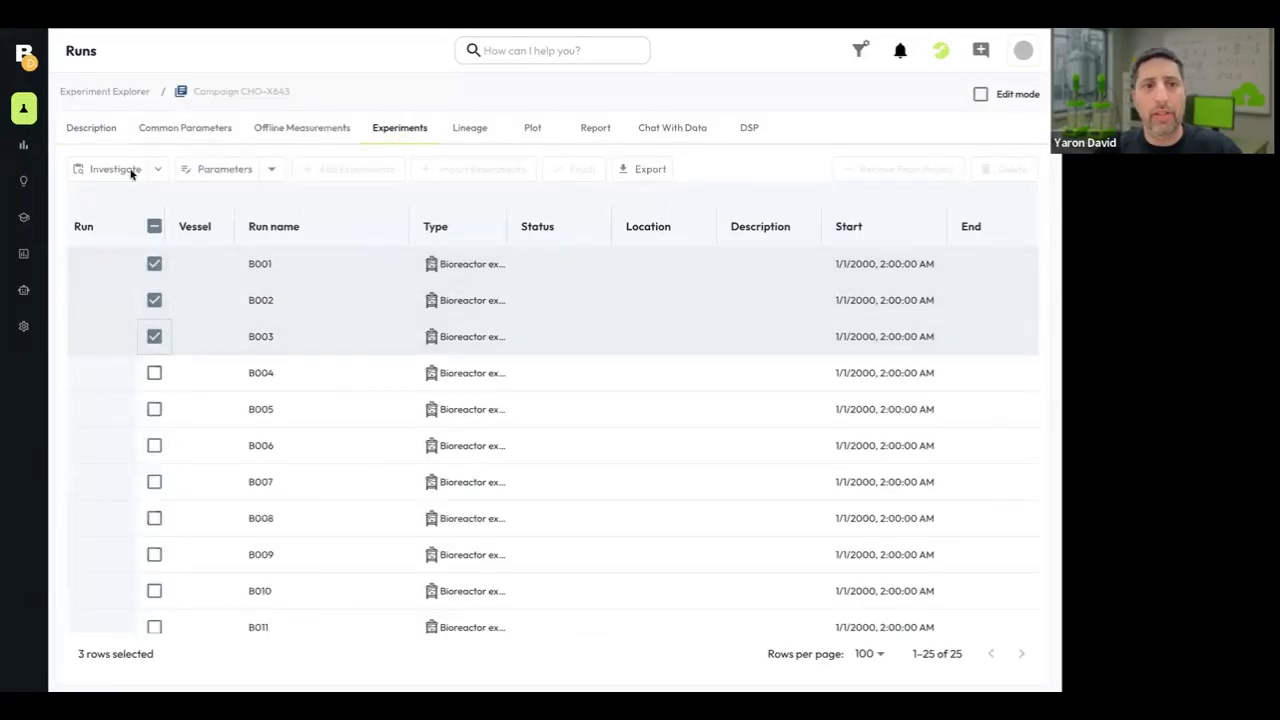
click(131, 172)
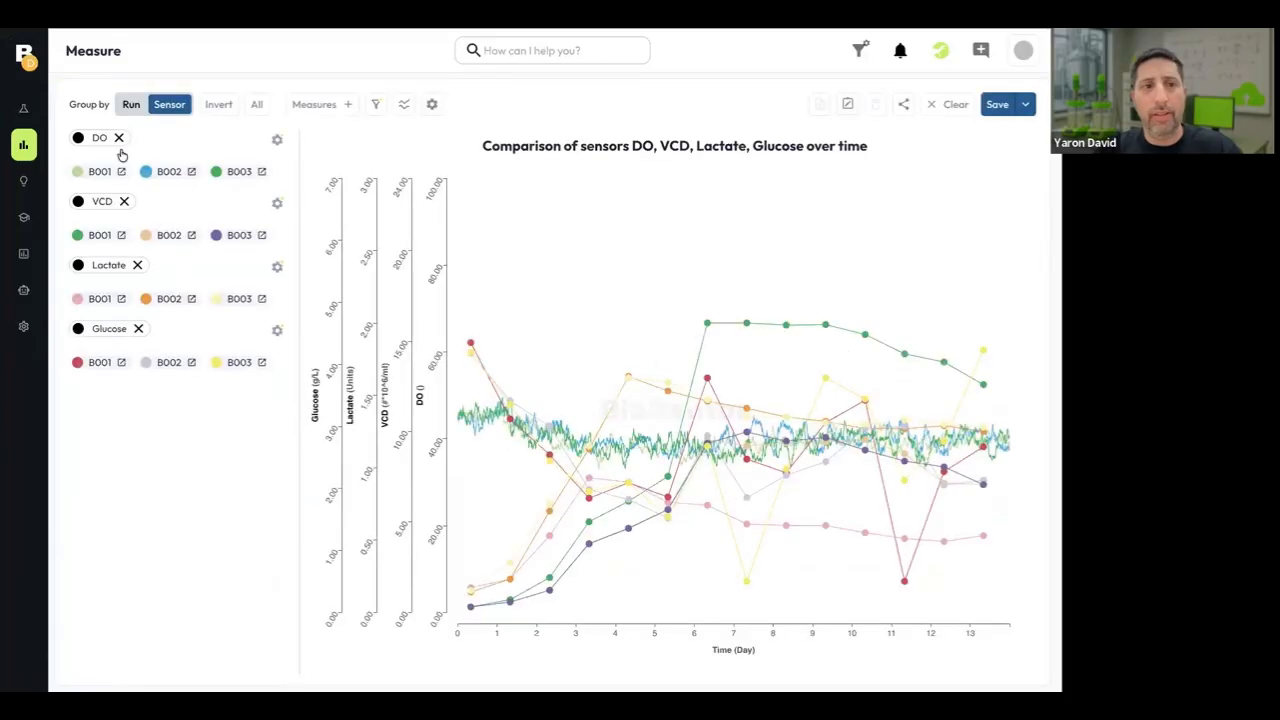
Remove VCD, Lactate and Glucose from the three-run chart, leaving only DO plotted.
click(124, 201)
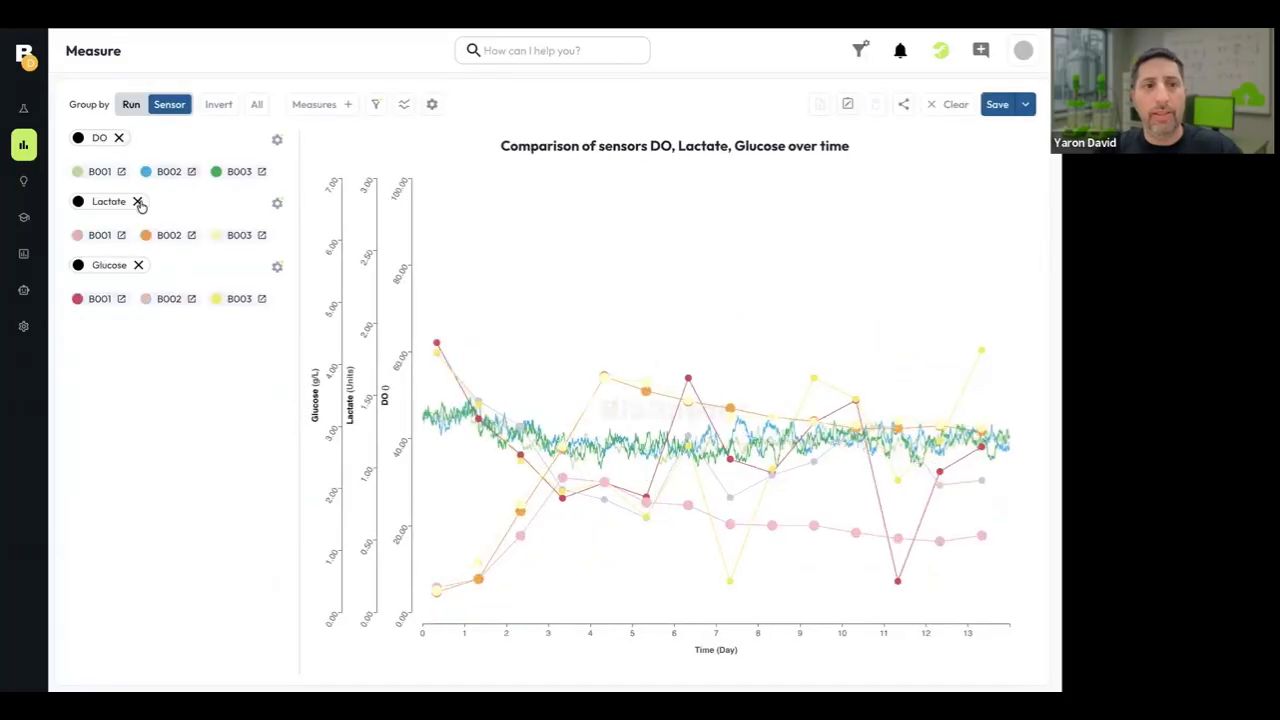
click(138, 202)
click(138, 202)
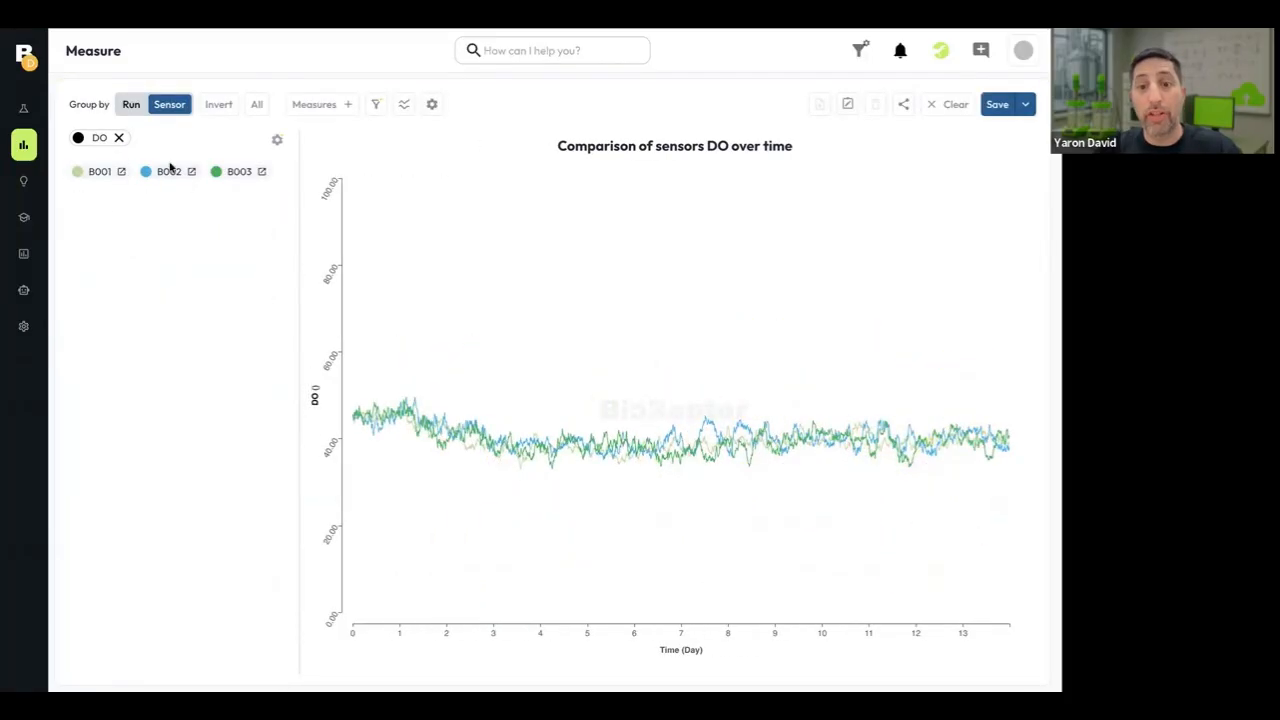
Color the DO chart by comparing runs to the target variable Final_Titer_gL and save the coloring.
click(431, 104)
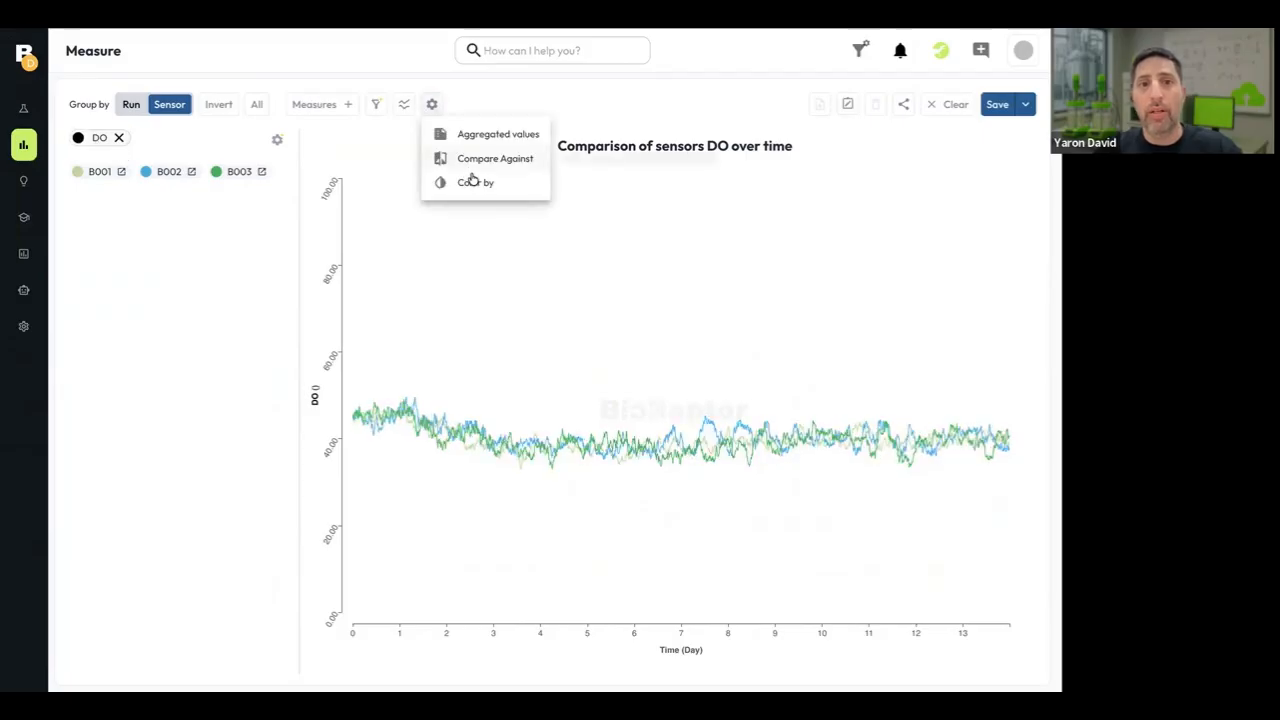
click(474, 181)
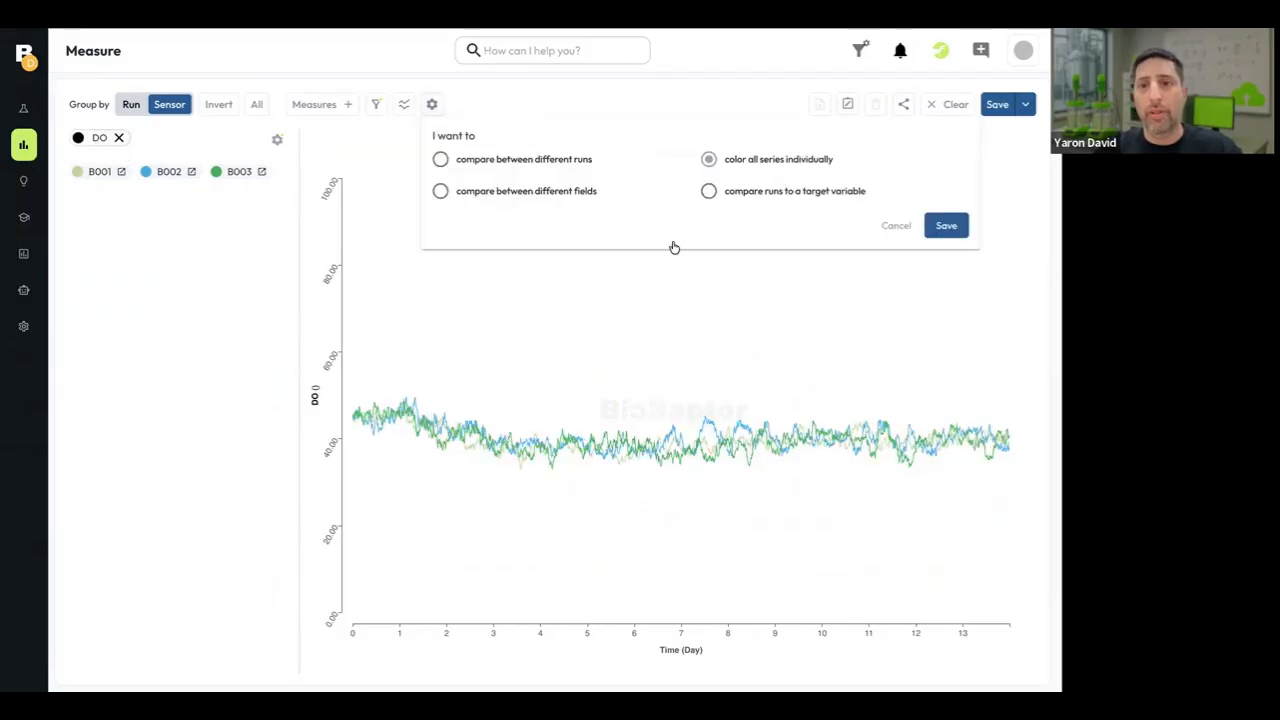
click(708, 190)
click(666, 263)
text(final)
click(340, 294)
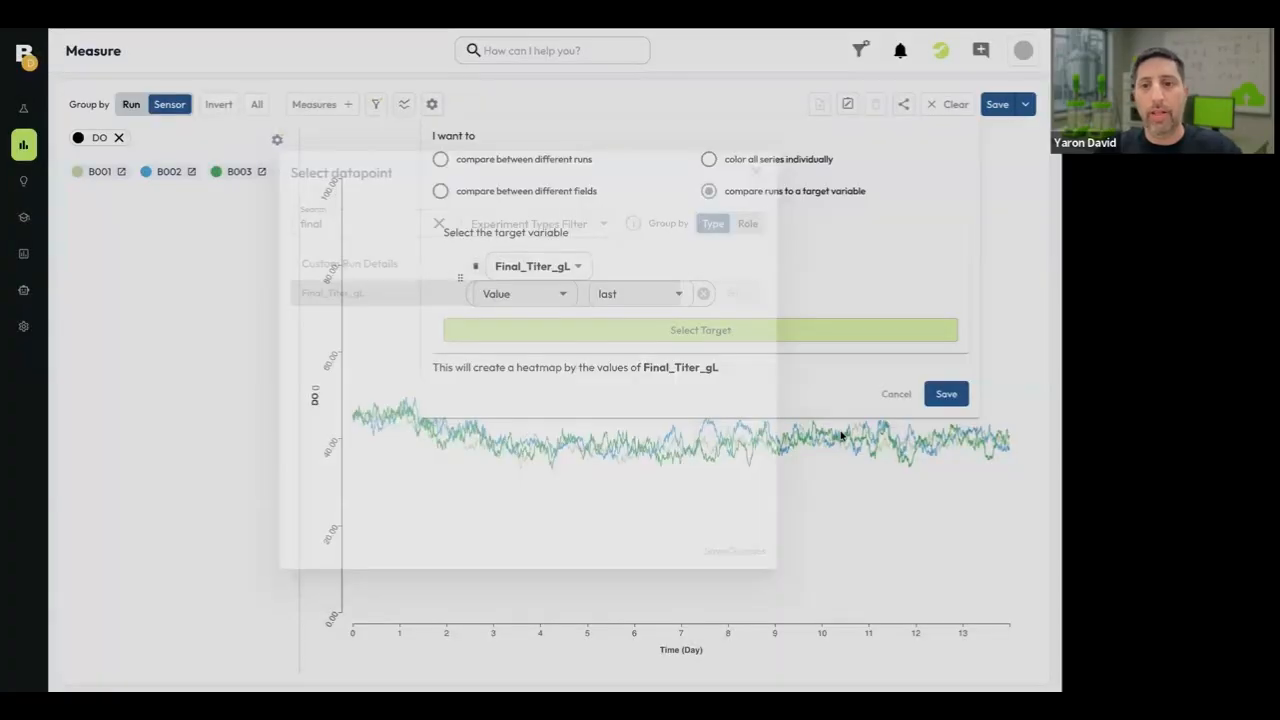
click(952, 396)
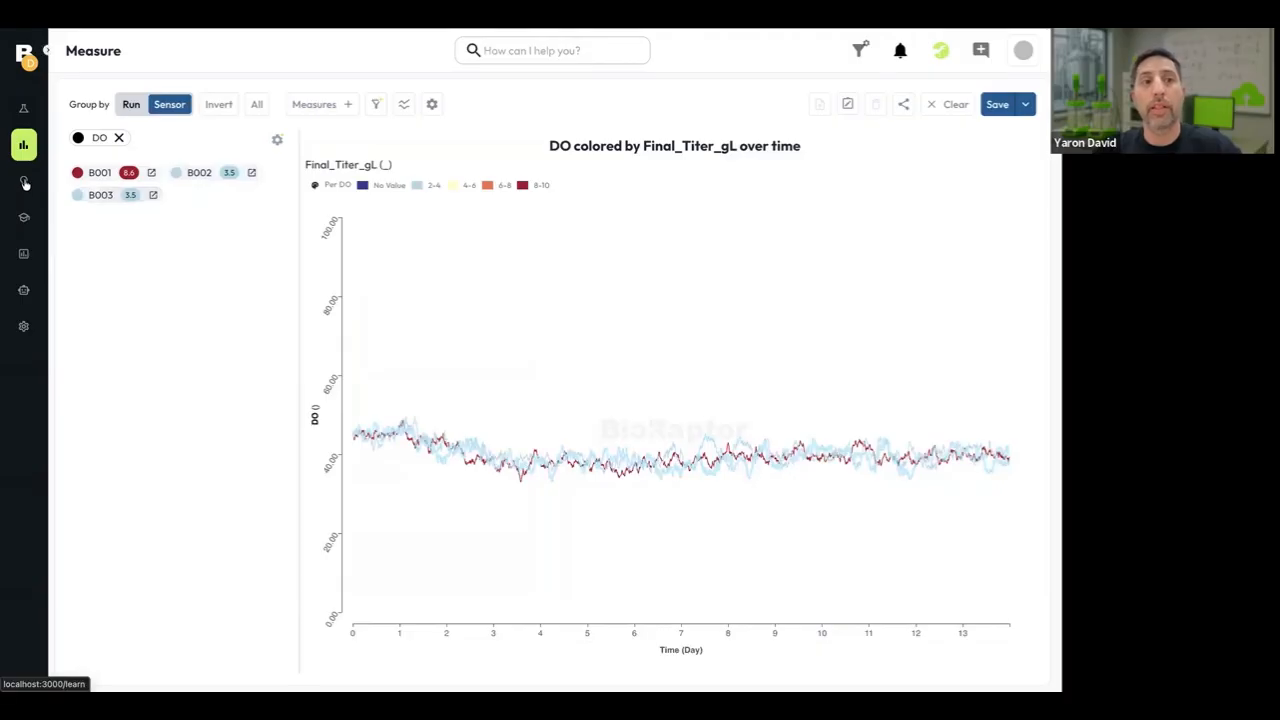
Select all 25 experiments of Campaign CHO-X643 and send them to the Learn analysis.
click(24, 108)
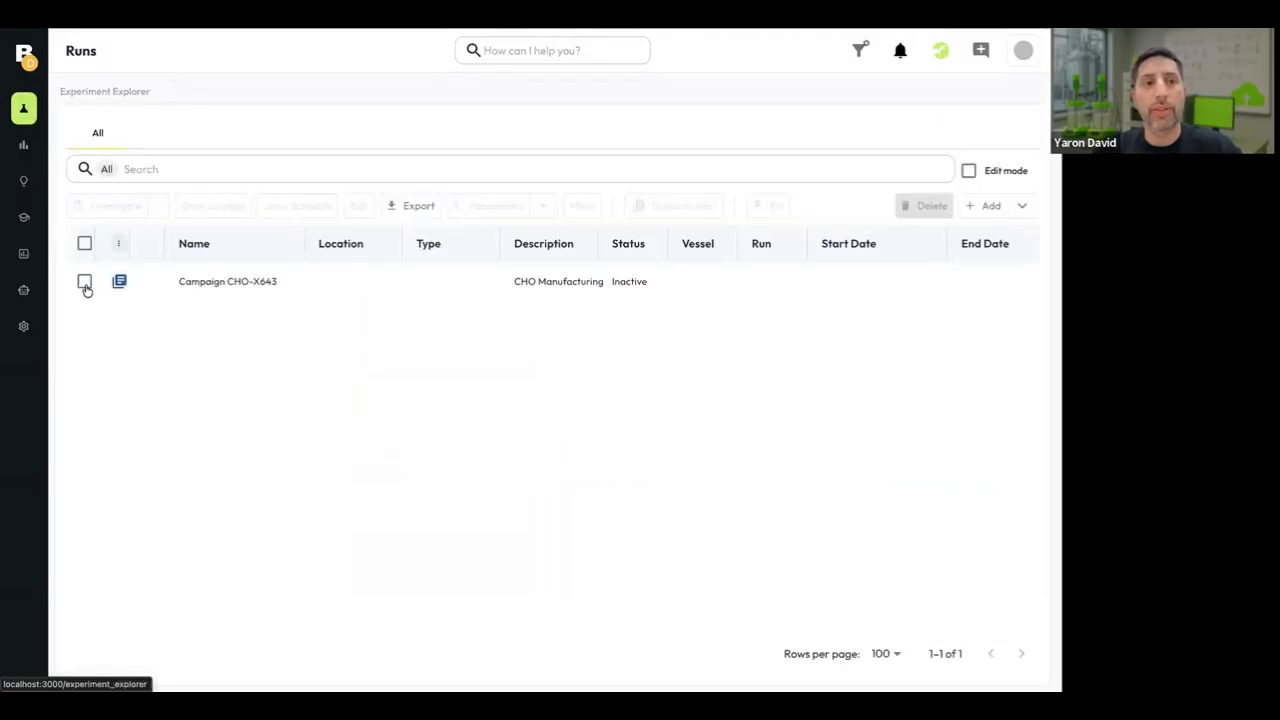
click(224, 287)
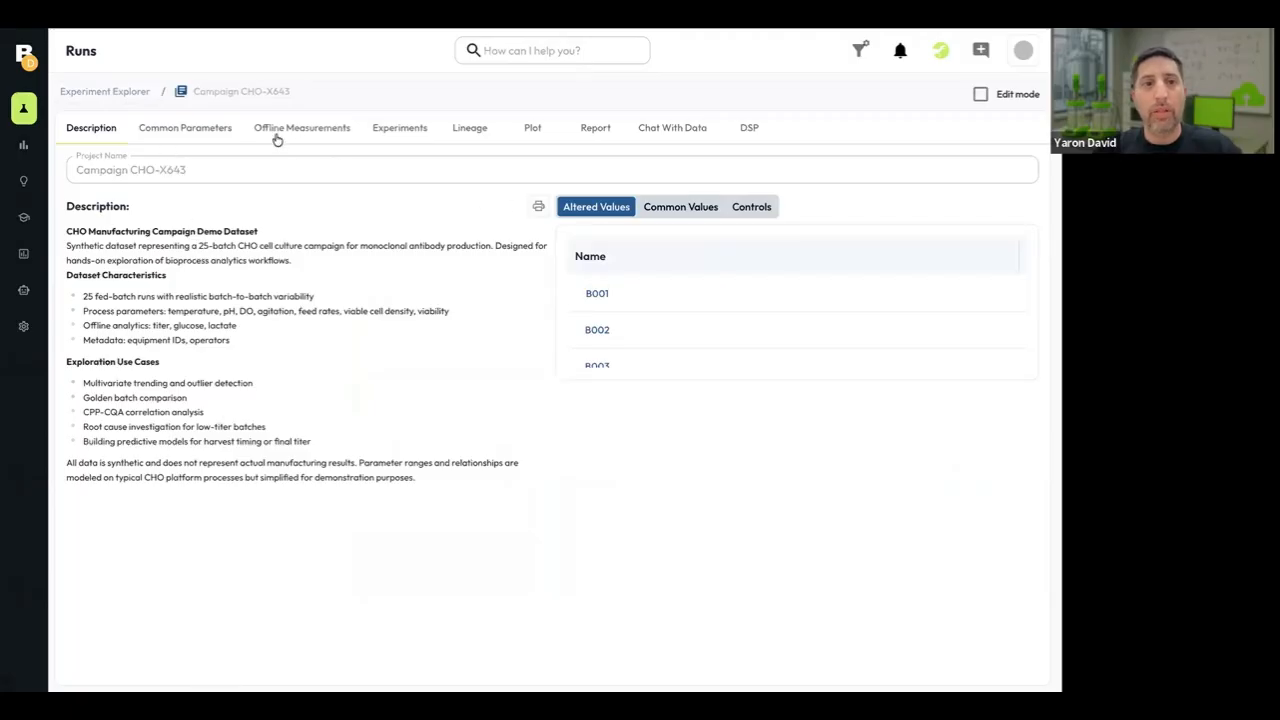
click(399, 128)
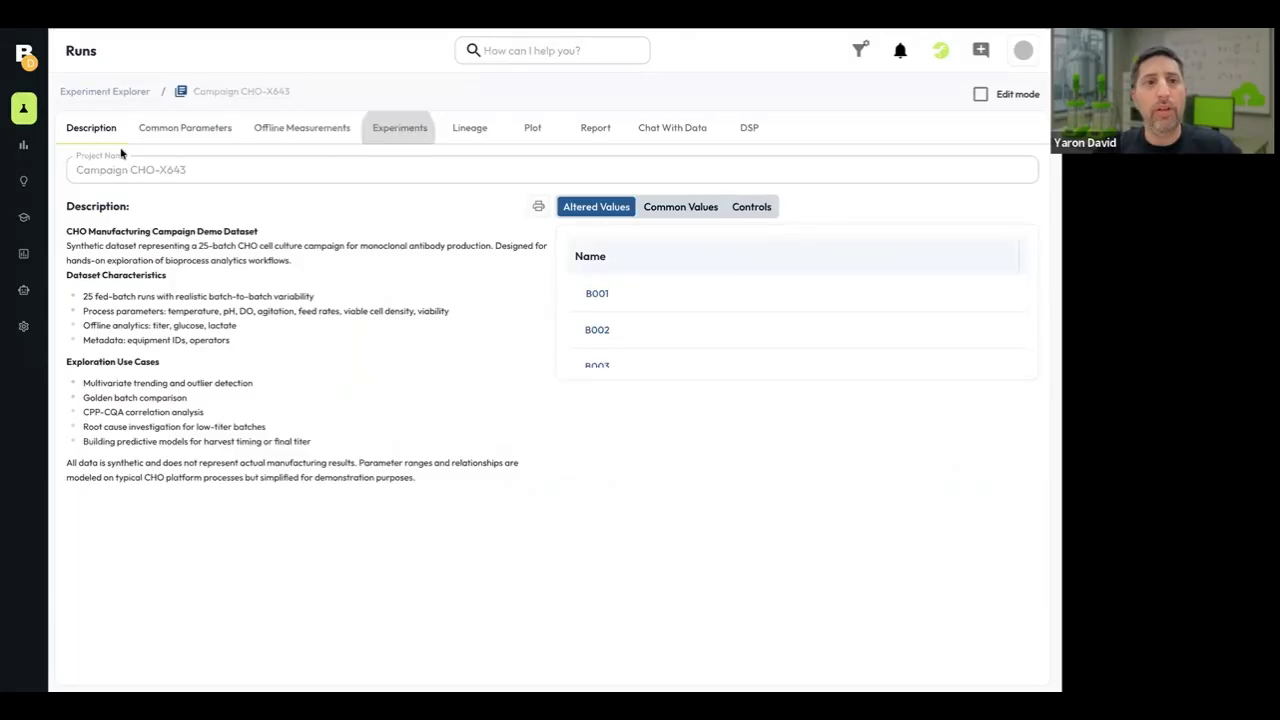
click(154, 226)
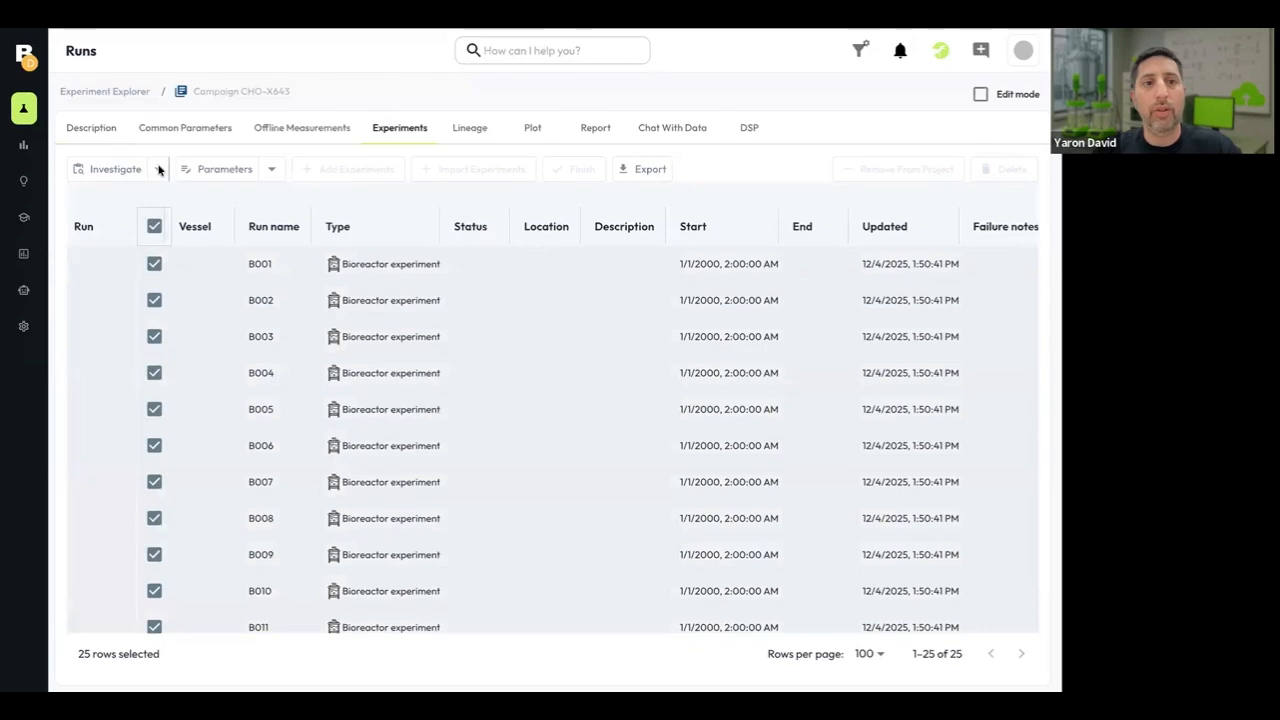
click(158, 169)
click(117, 227)
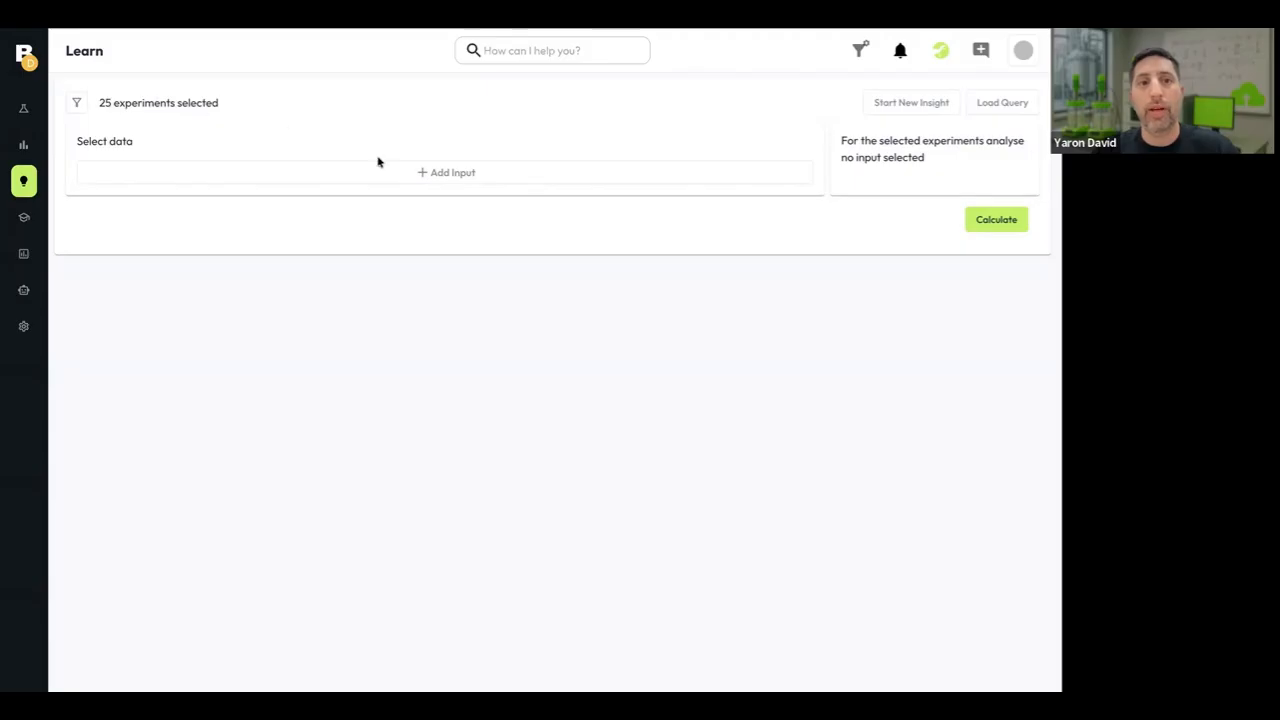
Add the datapoints Final_Titer_gL and equipment as inputs of the analysis.
click(438, 174)
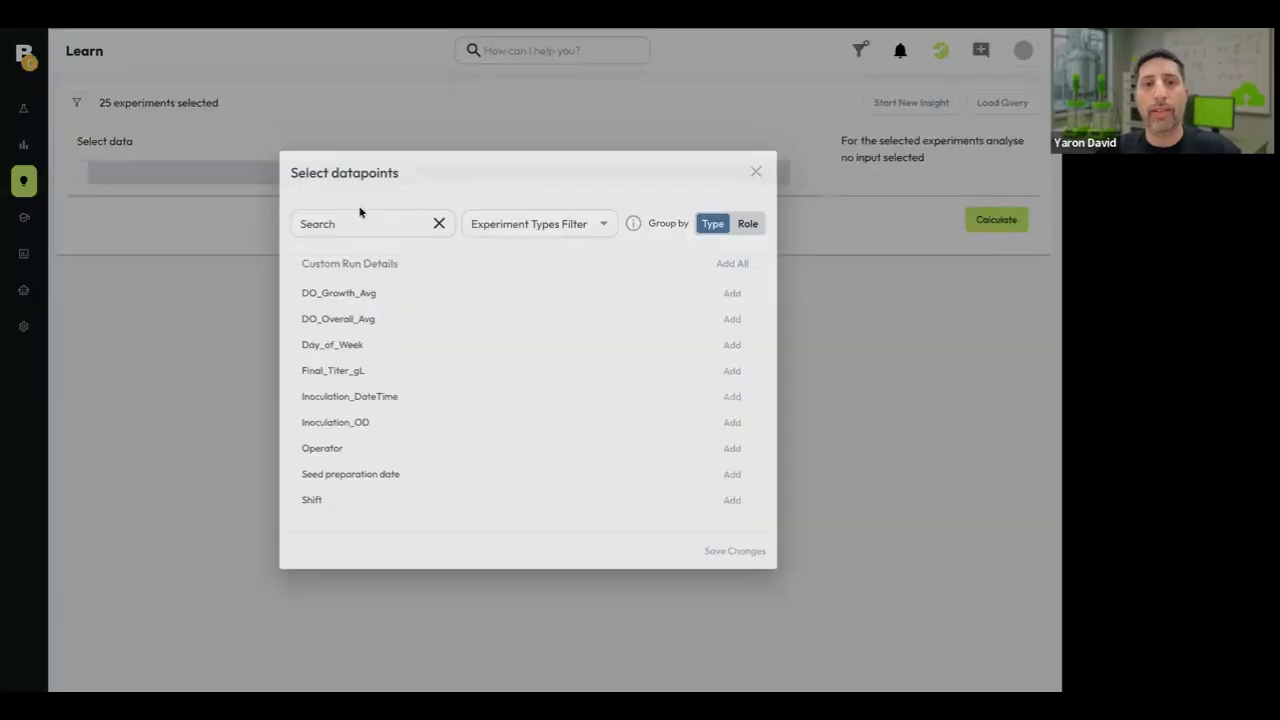
click(355, 220)
text(titer)
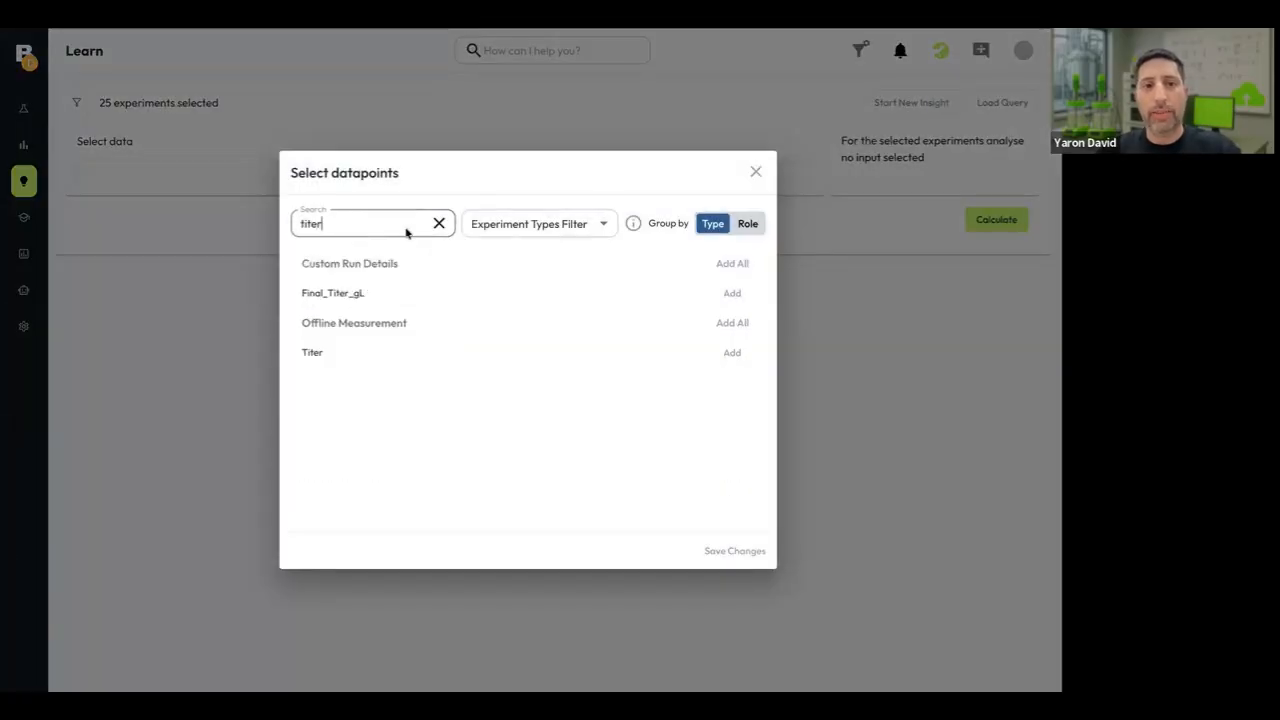
click(325, 292)
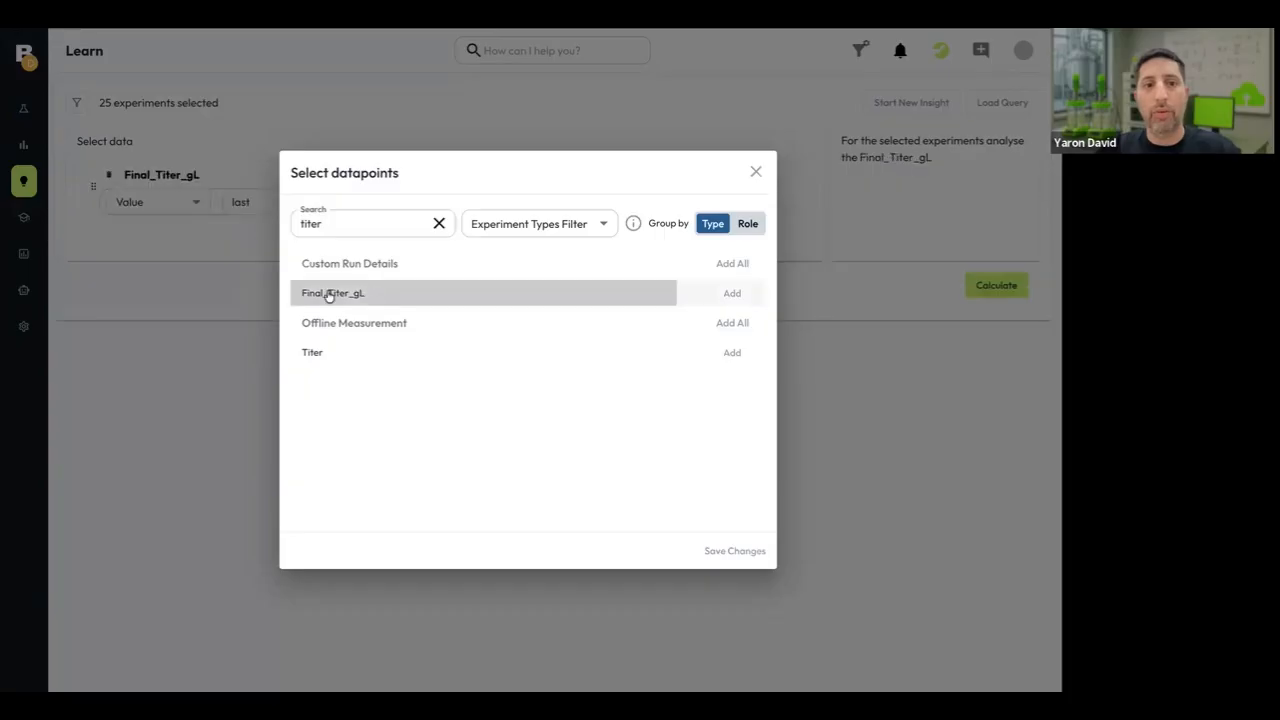
double_click(352, 227)
text(eq)
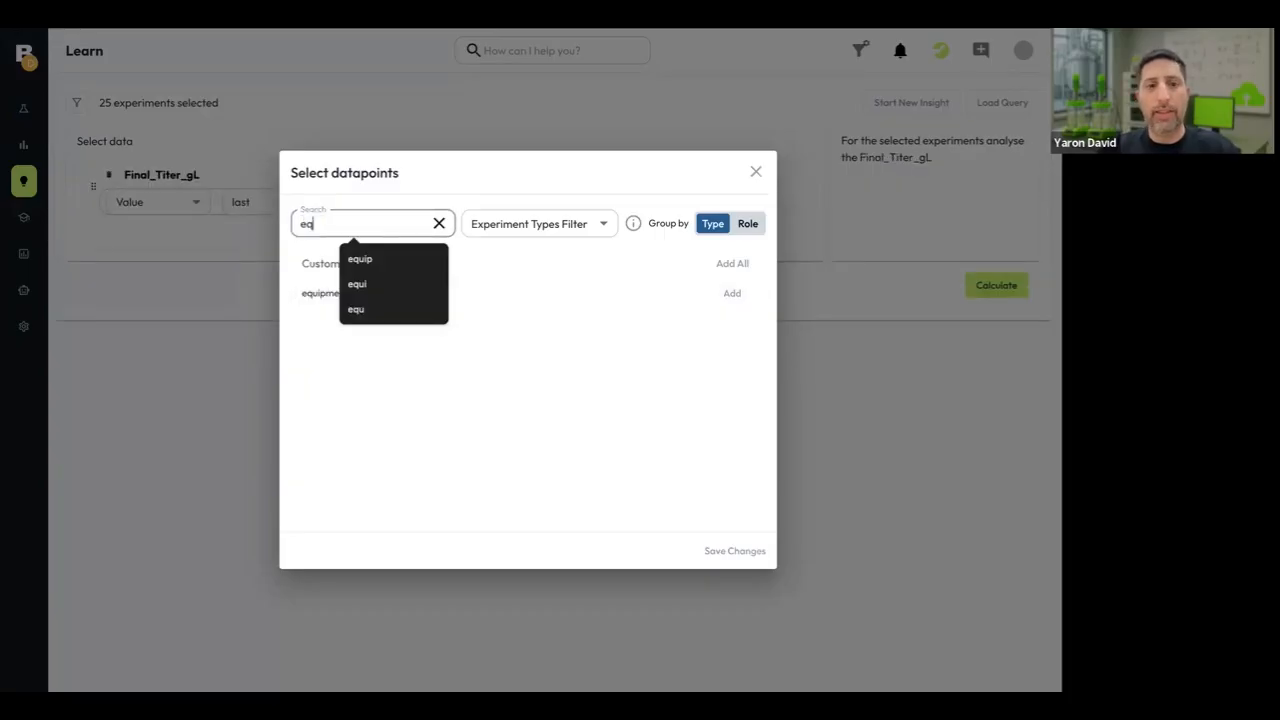
text(ui)
click(309, 292)
click(194, 458)
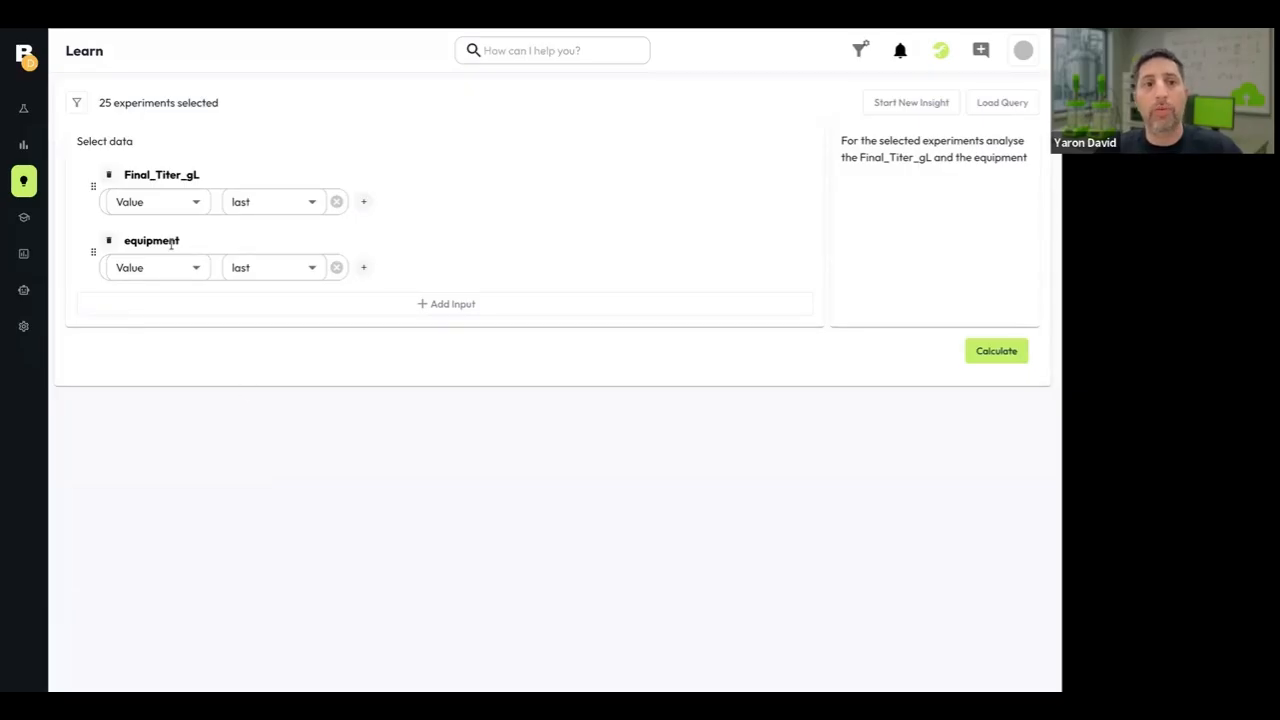
Calculate the analysis and display the graph of Final_Titer_gL against equipment.
click(1006, 354)
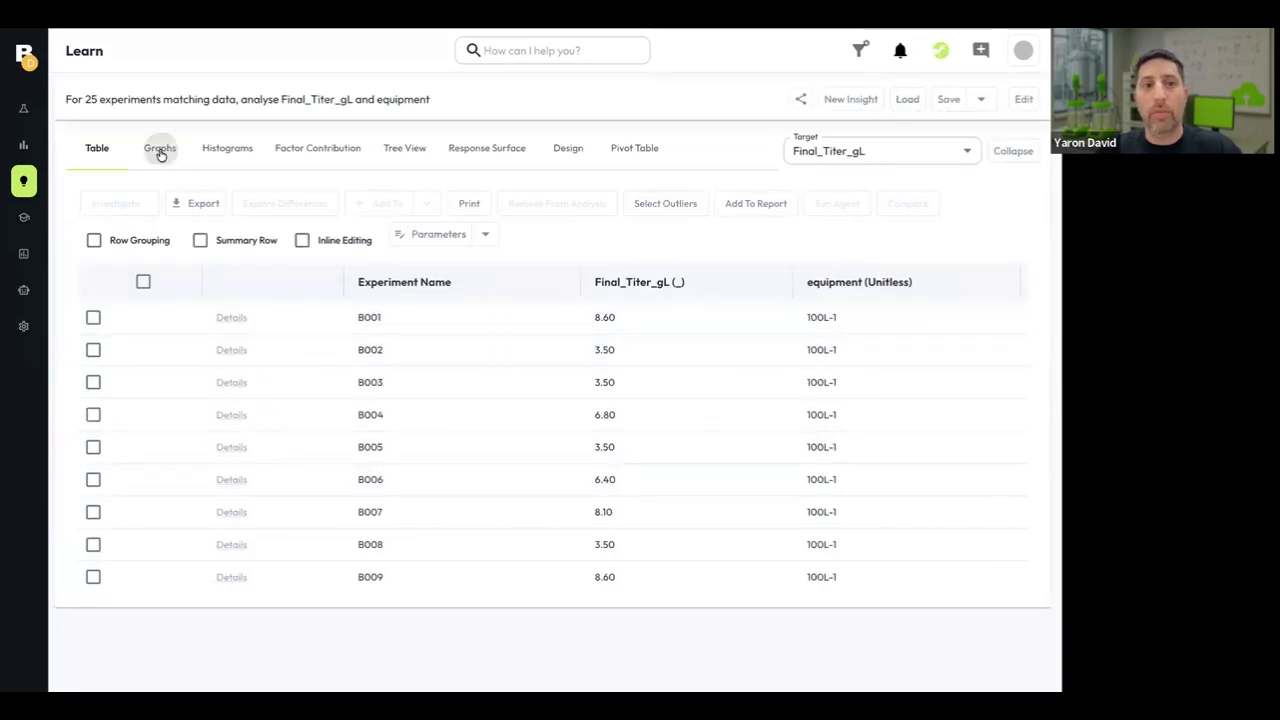
click(160, 150)
scroll(624, 576, down, 2)
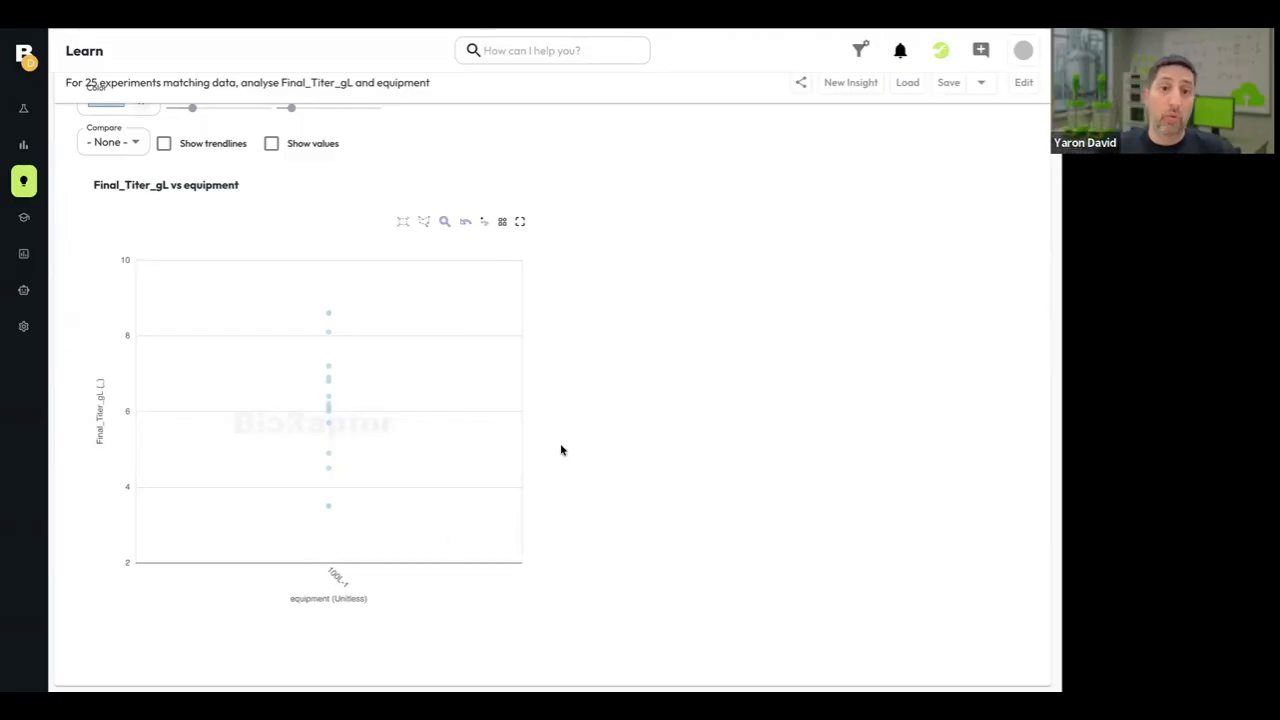
scroll(588, 491, up, 2)
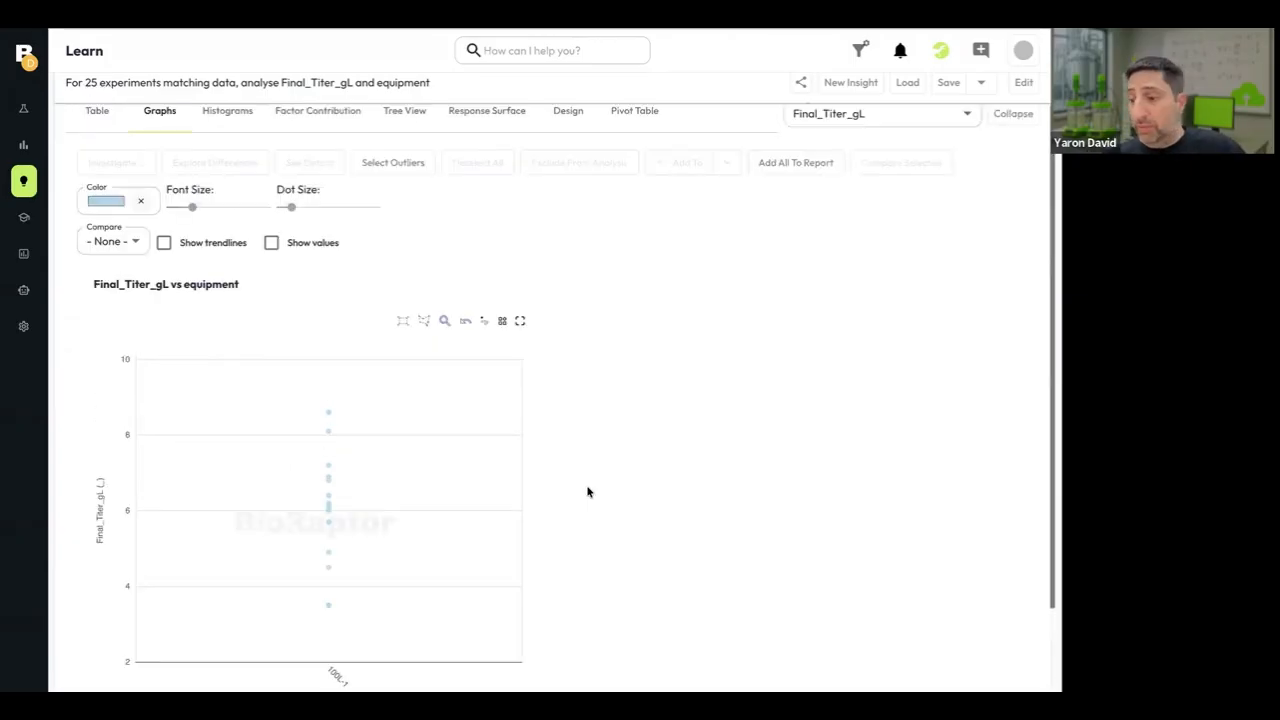
scroll(589, 488, up, 1)
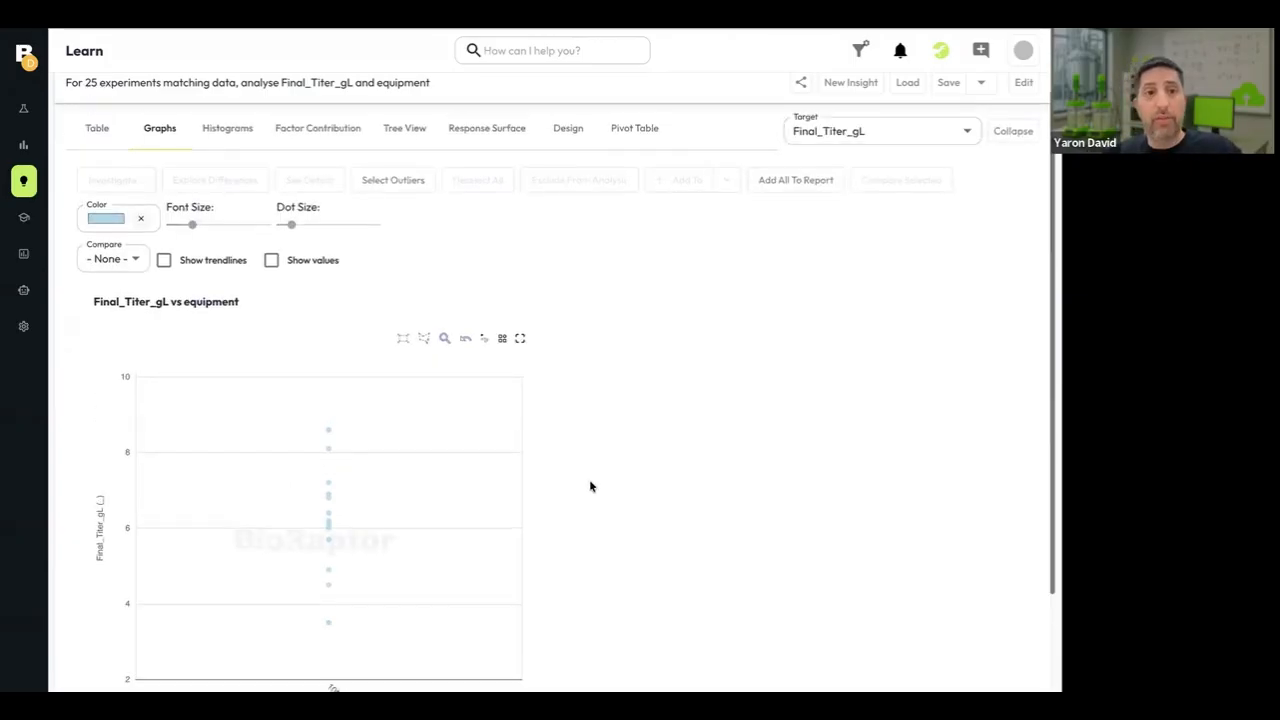
Reopen the query for editing and add the media datapoint Glucose LOT as an input.
click(369, 111)
click(449, 298)
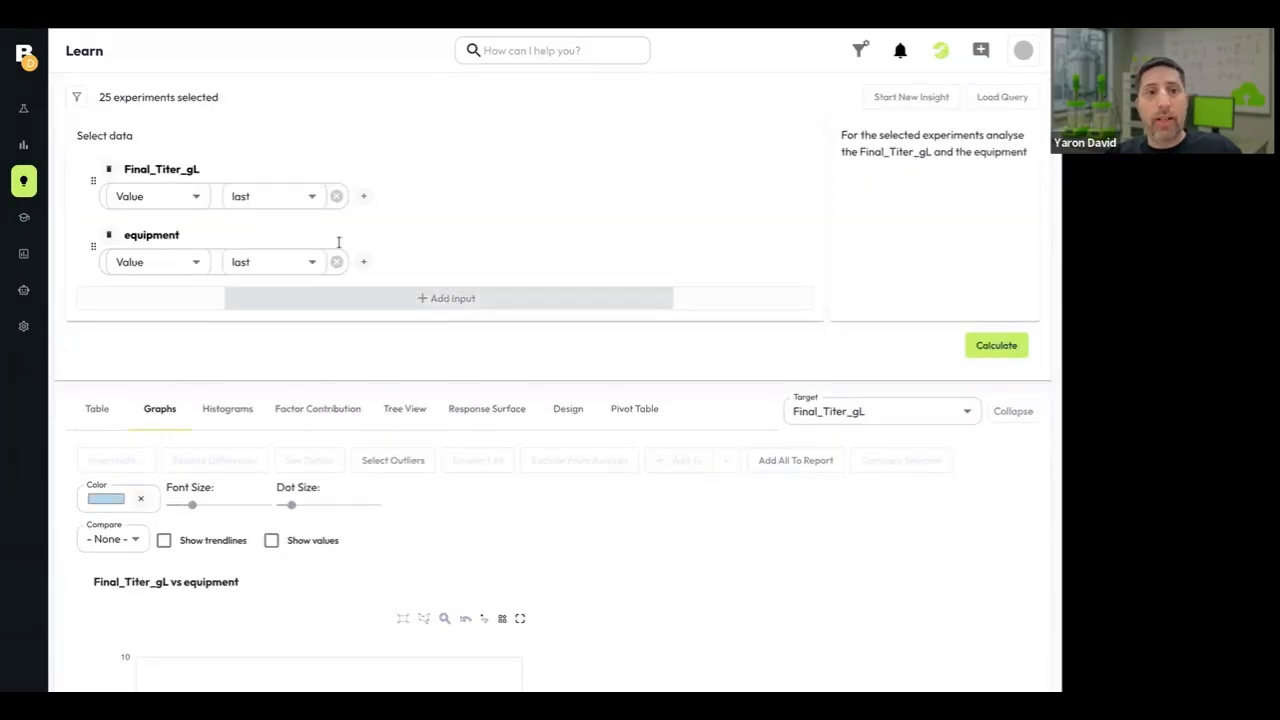
click(343, 223)
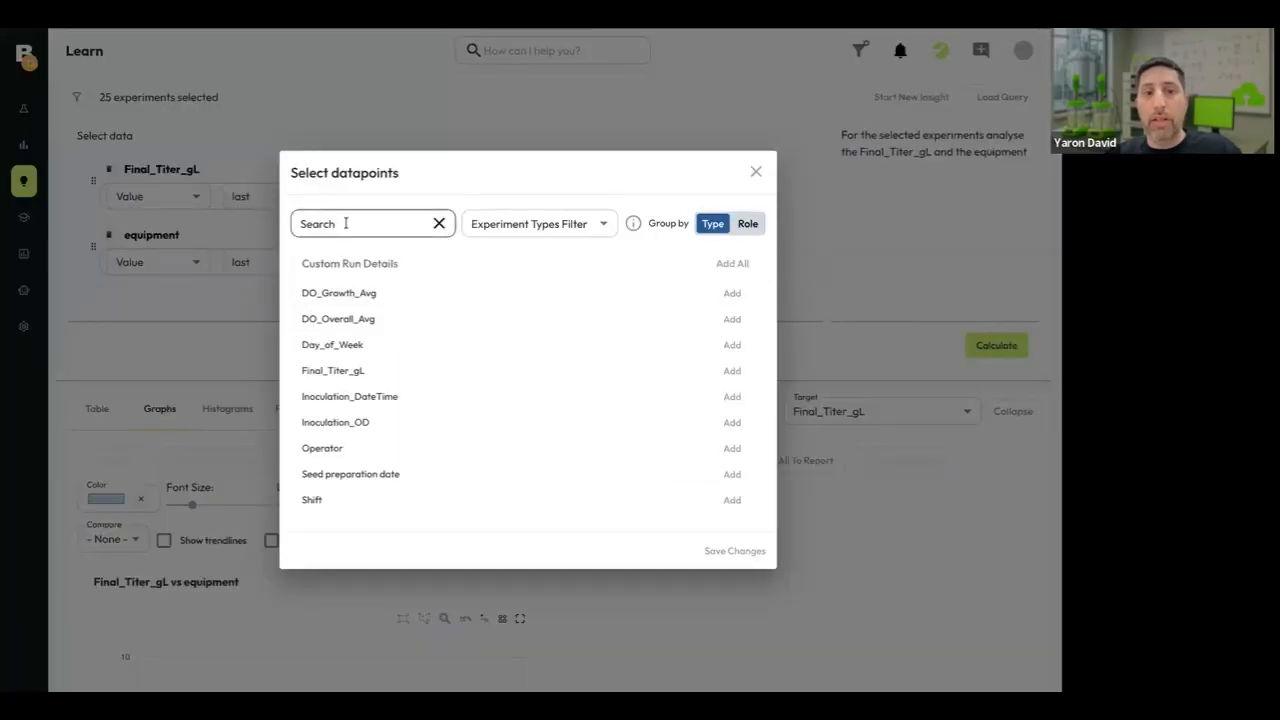
click(345, 223)
text(gluc)
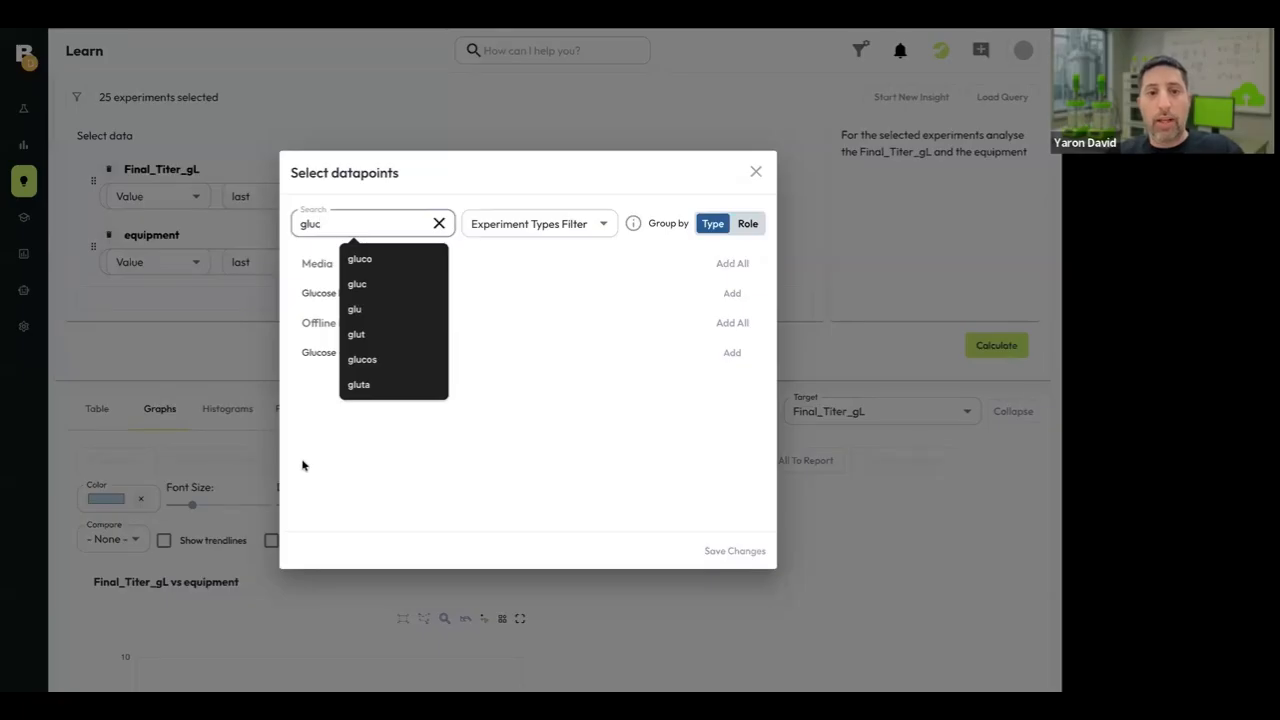
click(346, 297)
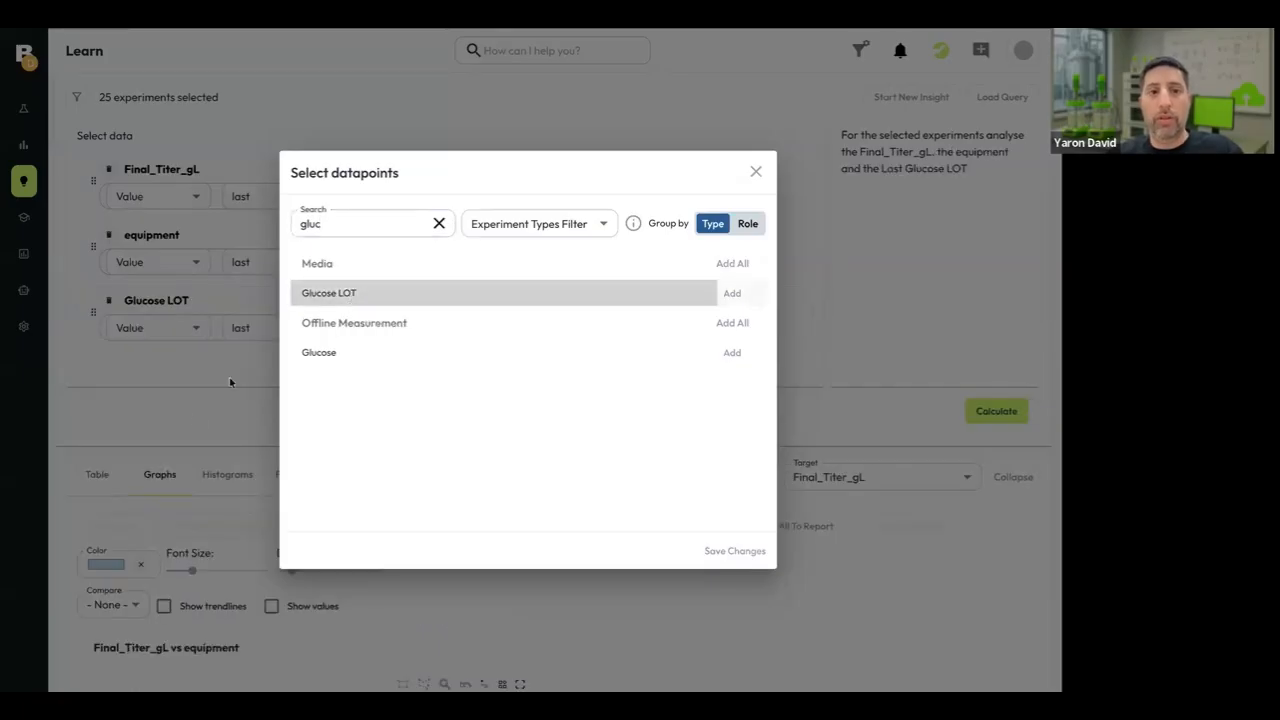
click(187, 372)
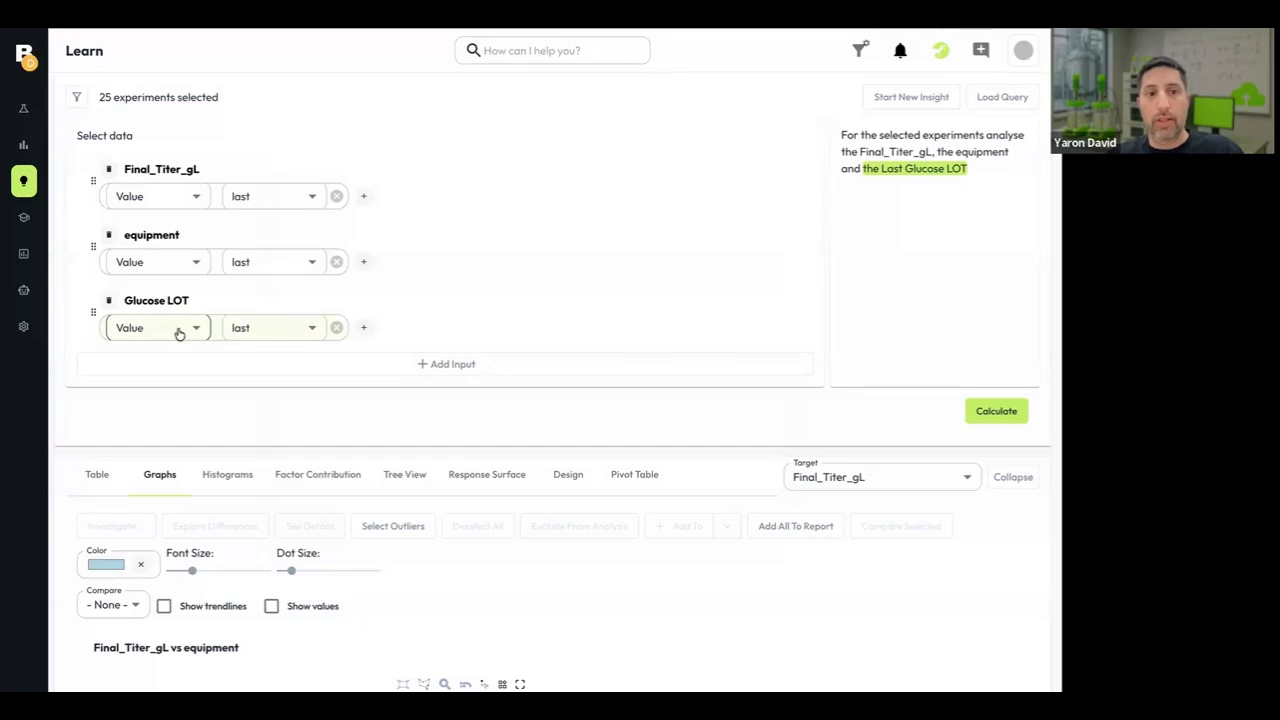
Recalculate with Glucose LOT included and review the graph of Final_Titer_gL against Last Glucose LOT.
click(997, 413)
scroll(508, 580, down, 3)
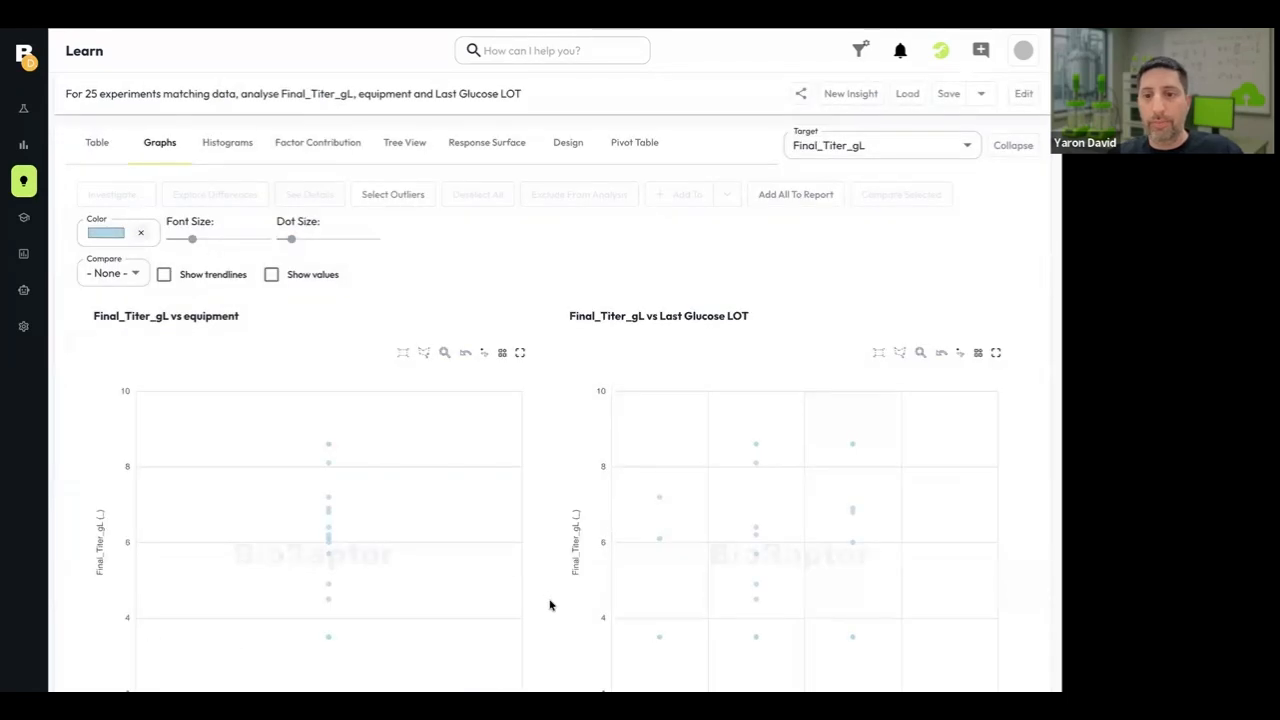
scroll(551, 603, down, 1)
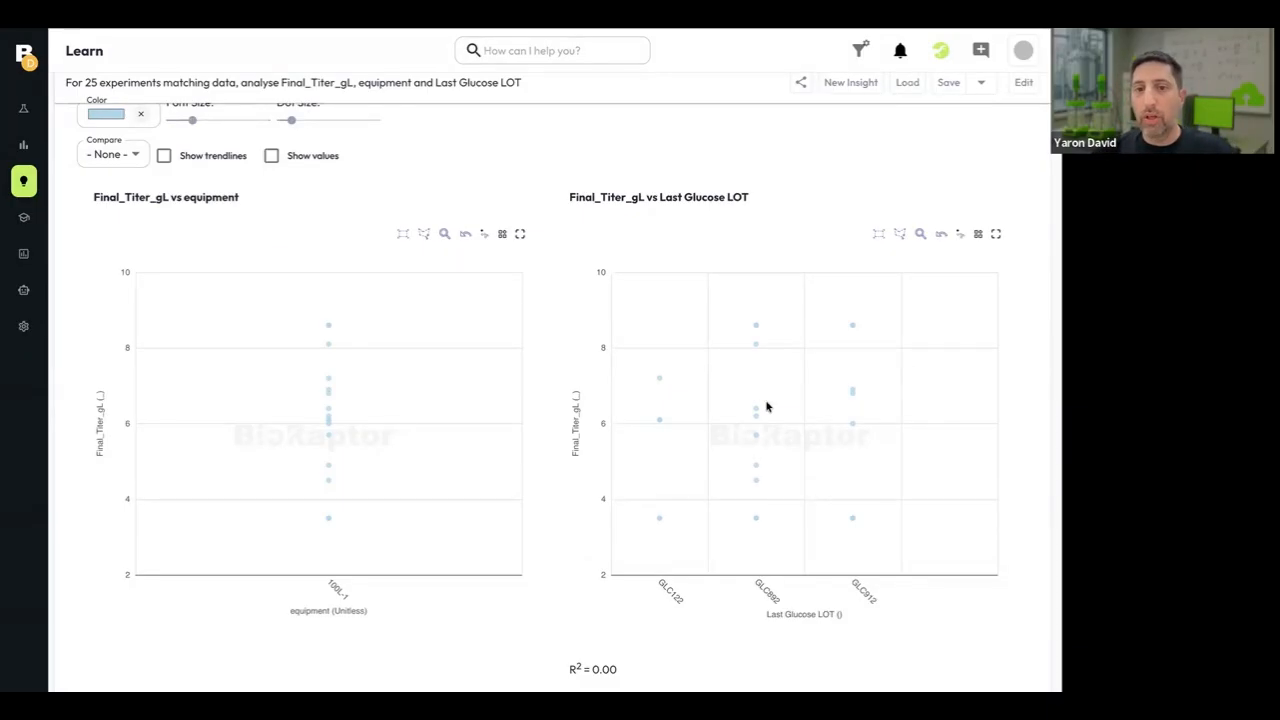
scroll(430, 381, up, 2)
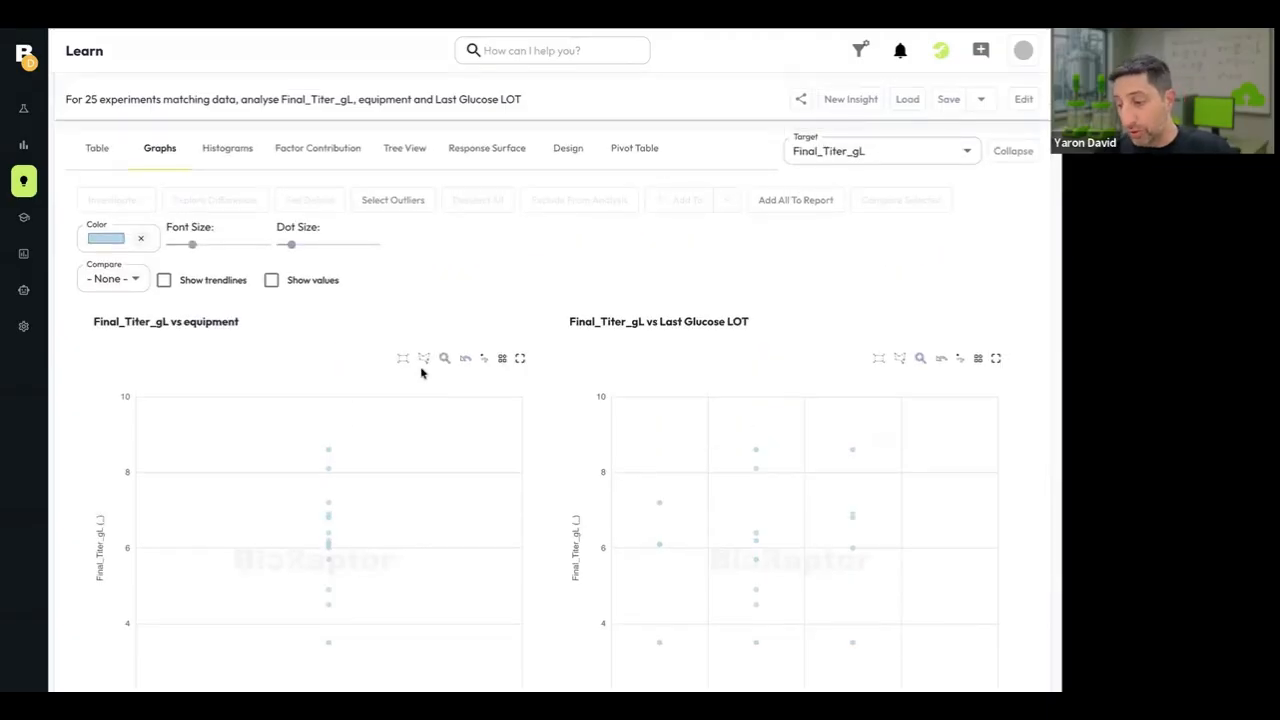
Reopen the query for editing and add the DO sensor datapoint as an input.
click(340, 106)
click(345, 363)
text(DO)
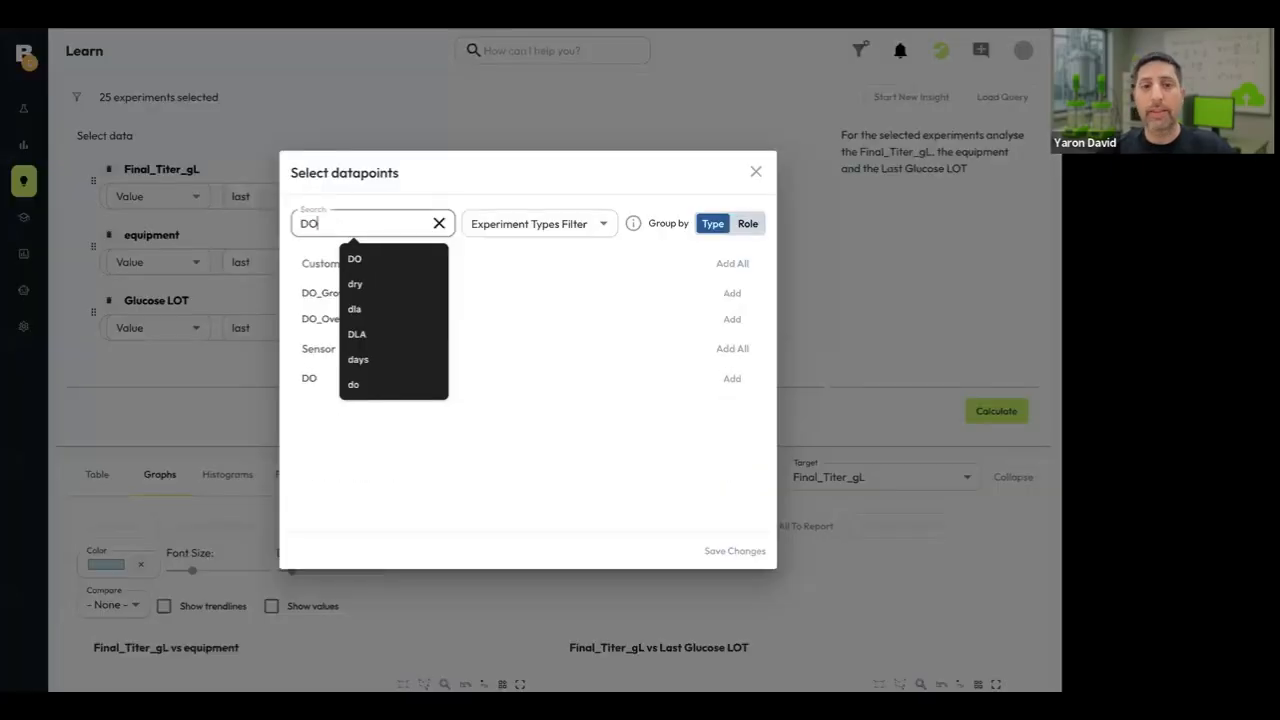
click(334, 381)
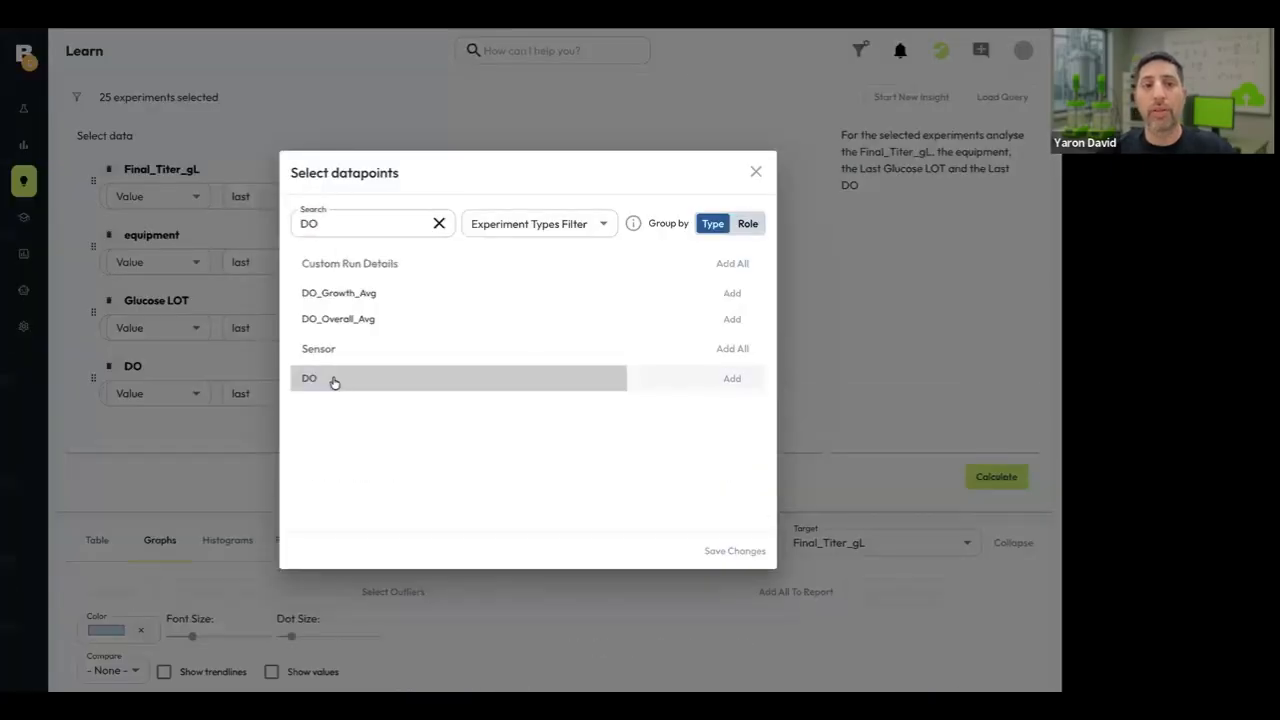
click(189, 458)
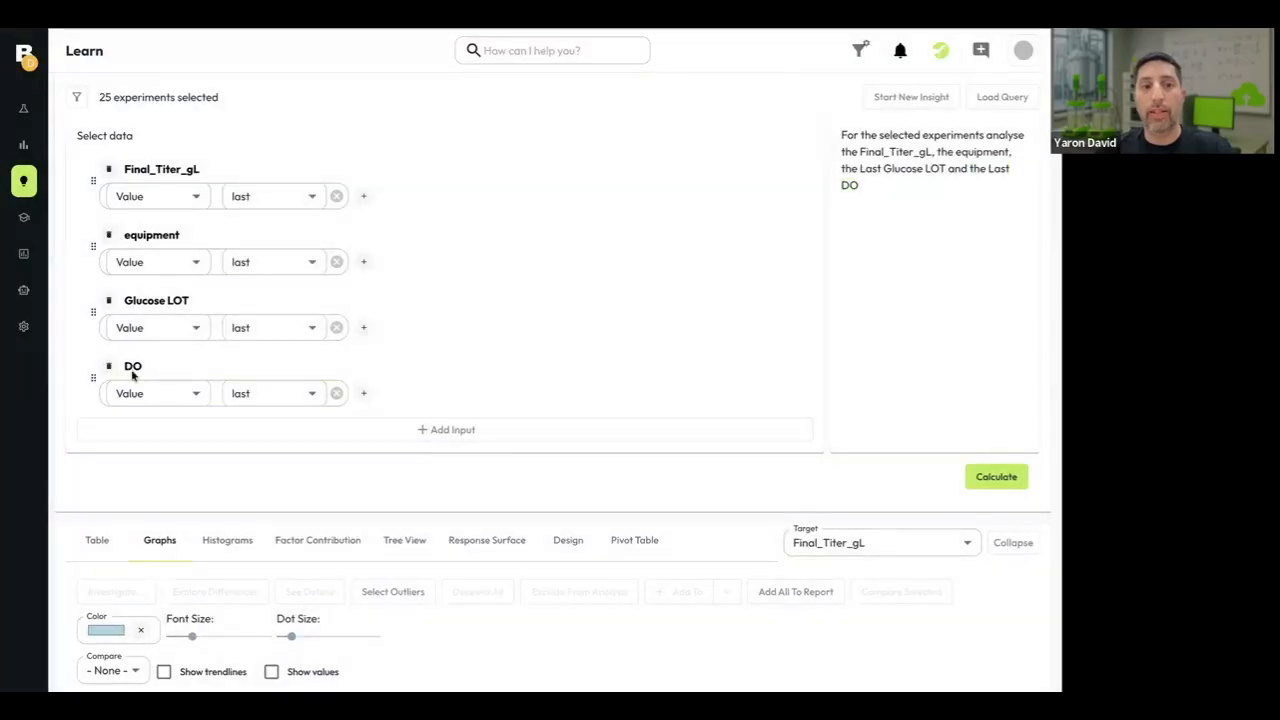
Set the DO input to its time-weighted average during run boundaries and recalculate the graphs.
click(151, 396)
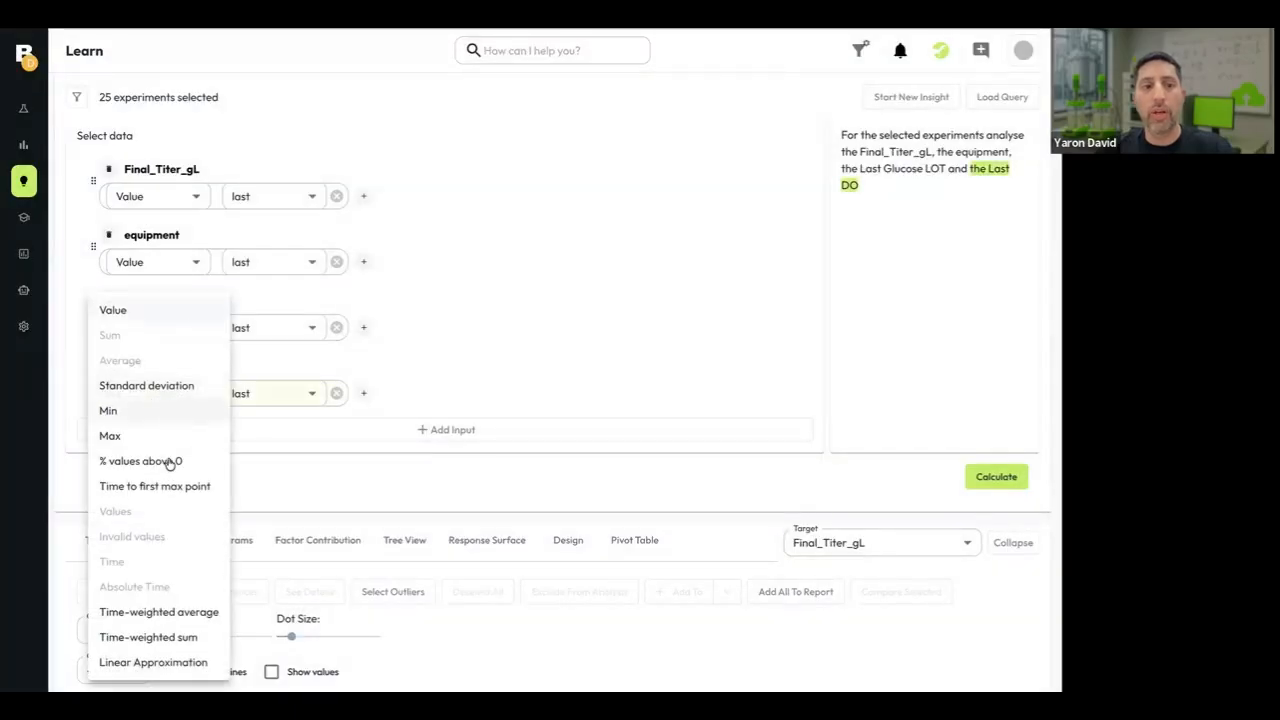
click(175, 614)
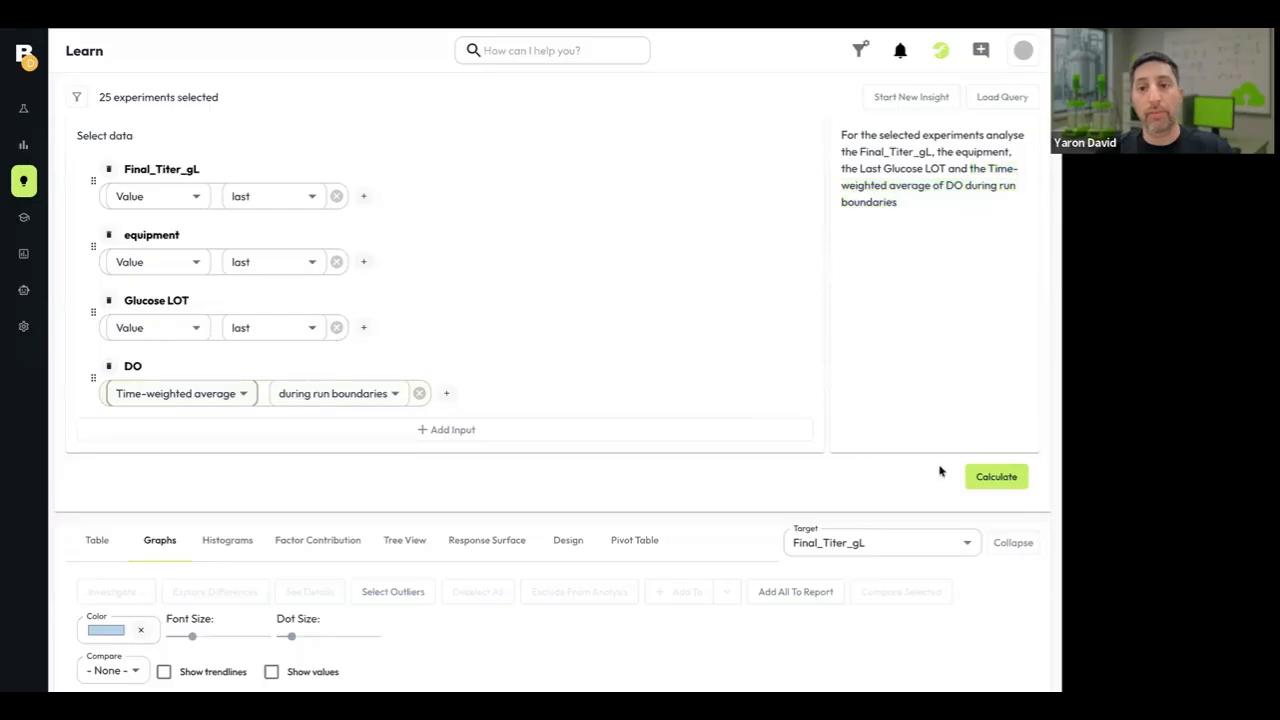
click(991, 481)
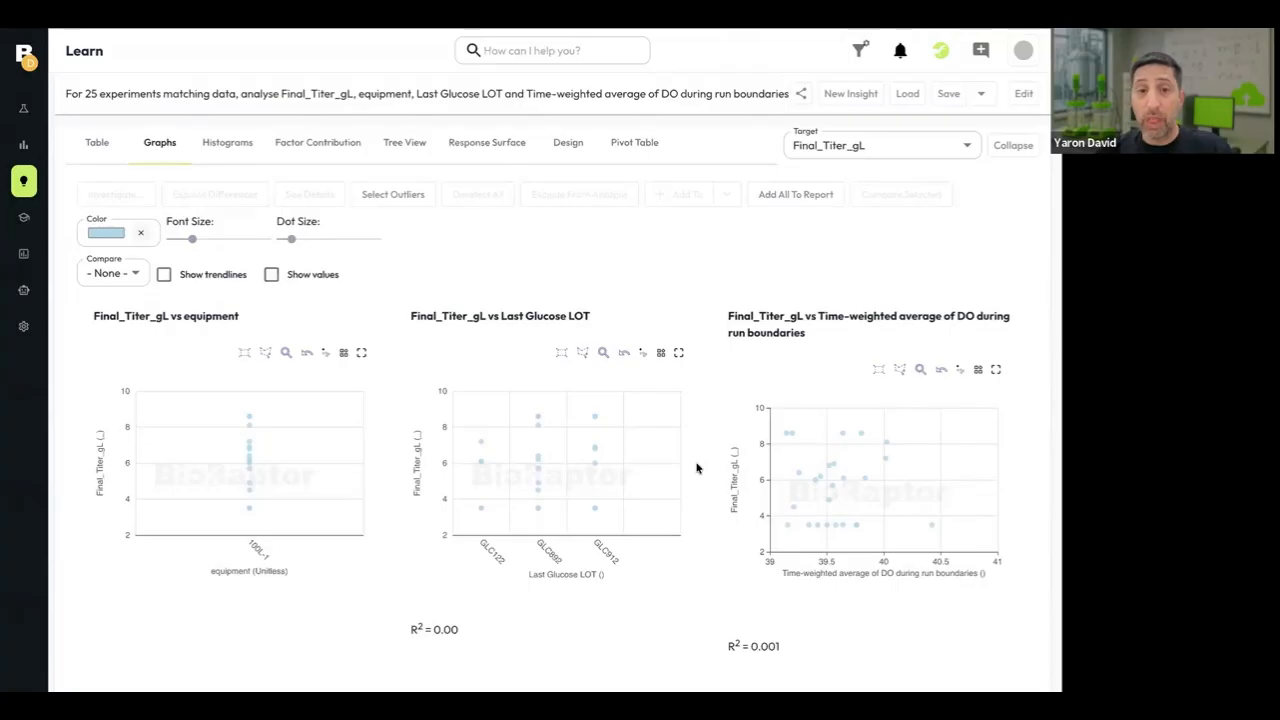
scroll(697, 468, up, 1)
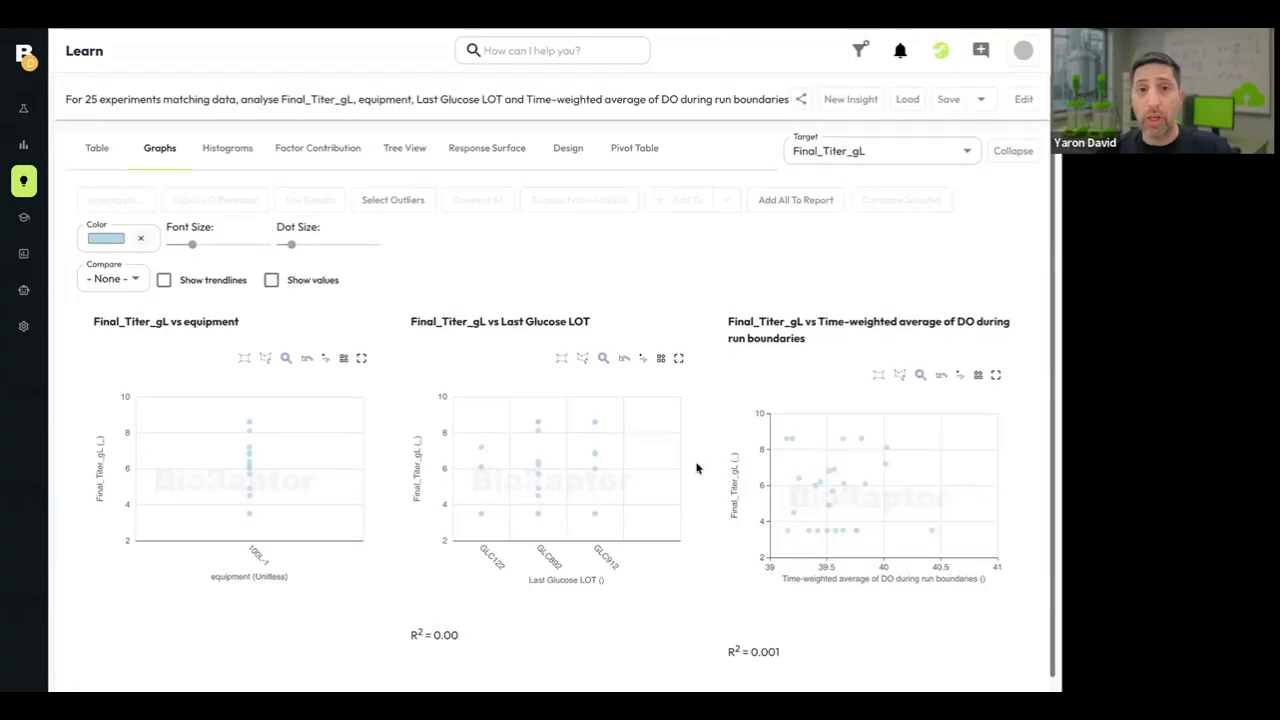
Reopen the query for editing and add the custom run detail Operator as an input.
click(335, 101)
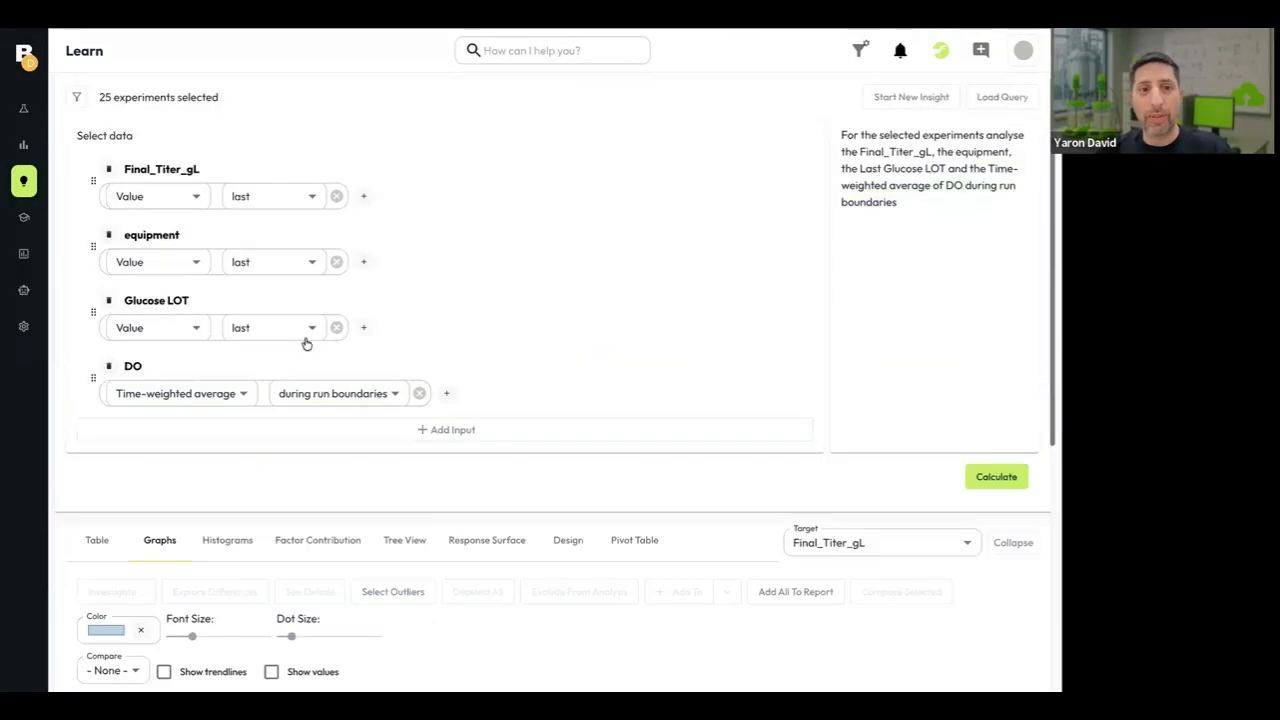
click(445, 432)
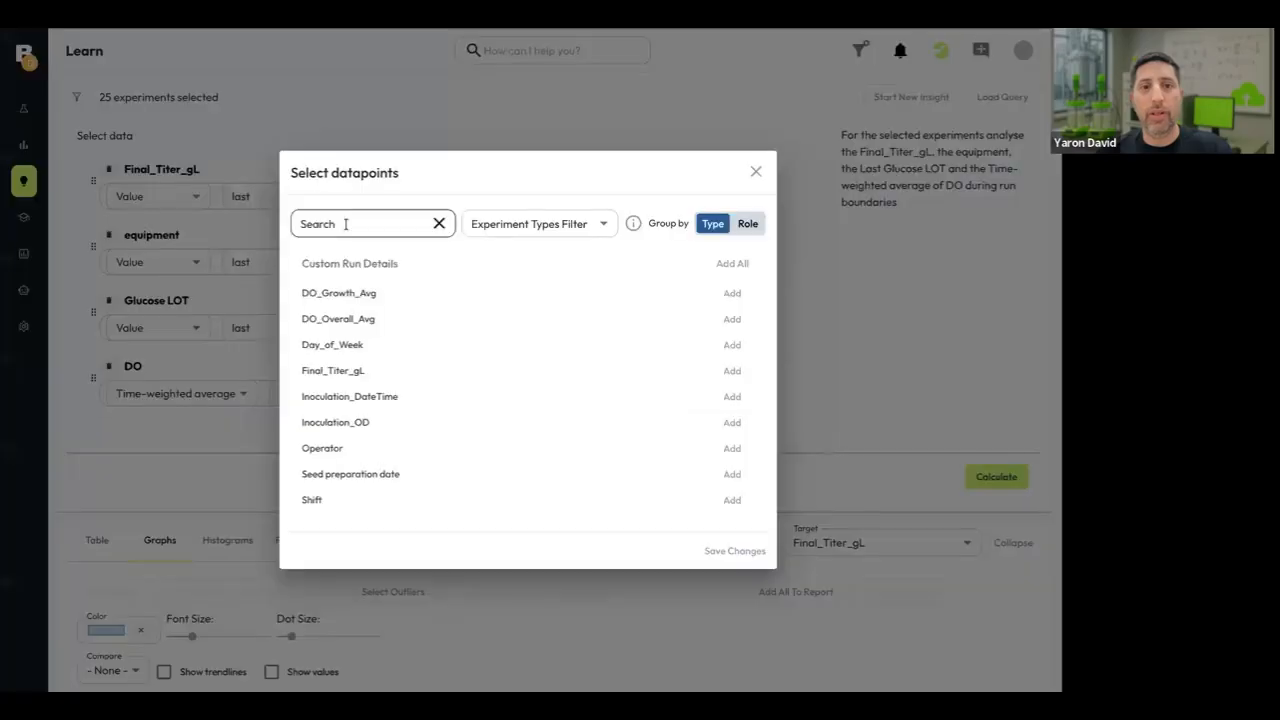
click(321, 449)
click(242, 524)
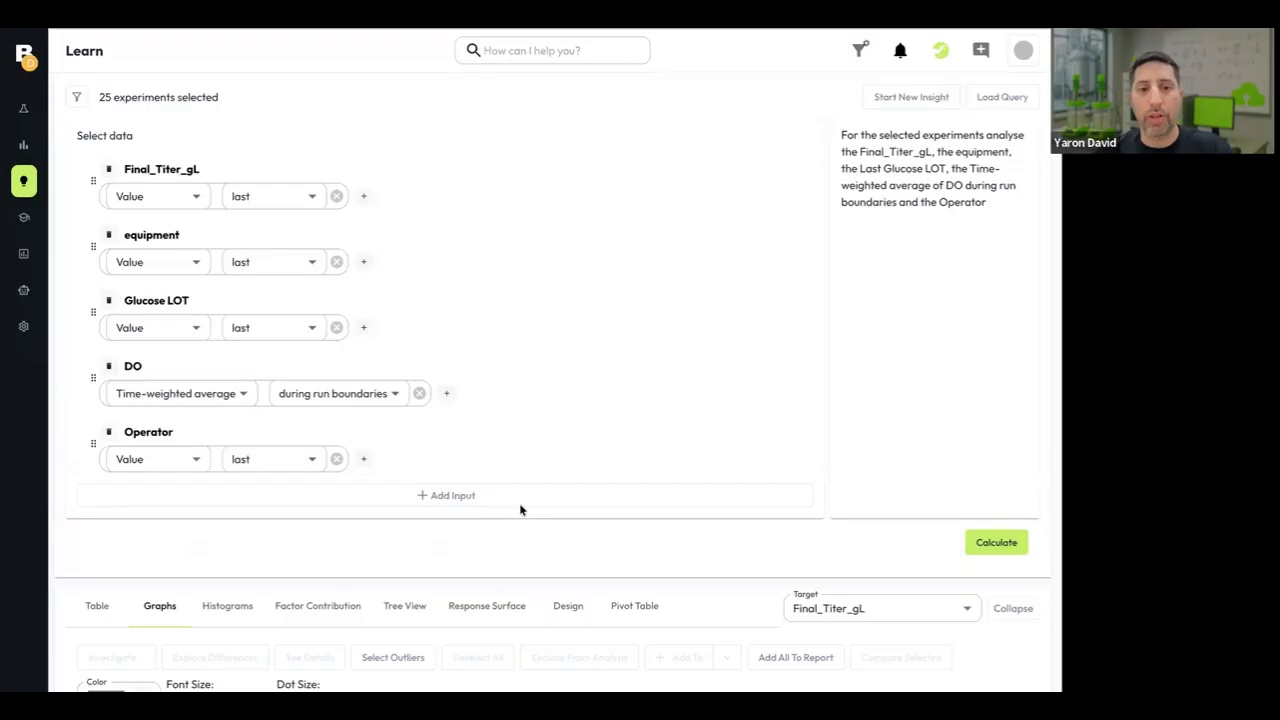
Recalculate with Operator included and compare the graph of Final_Titer_gL against Operator with the other graphs.
click(982, 545)
scroll(586, 630, down, 6)
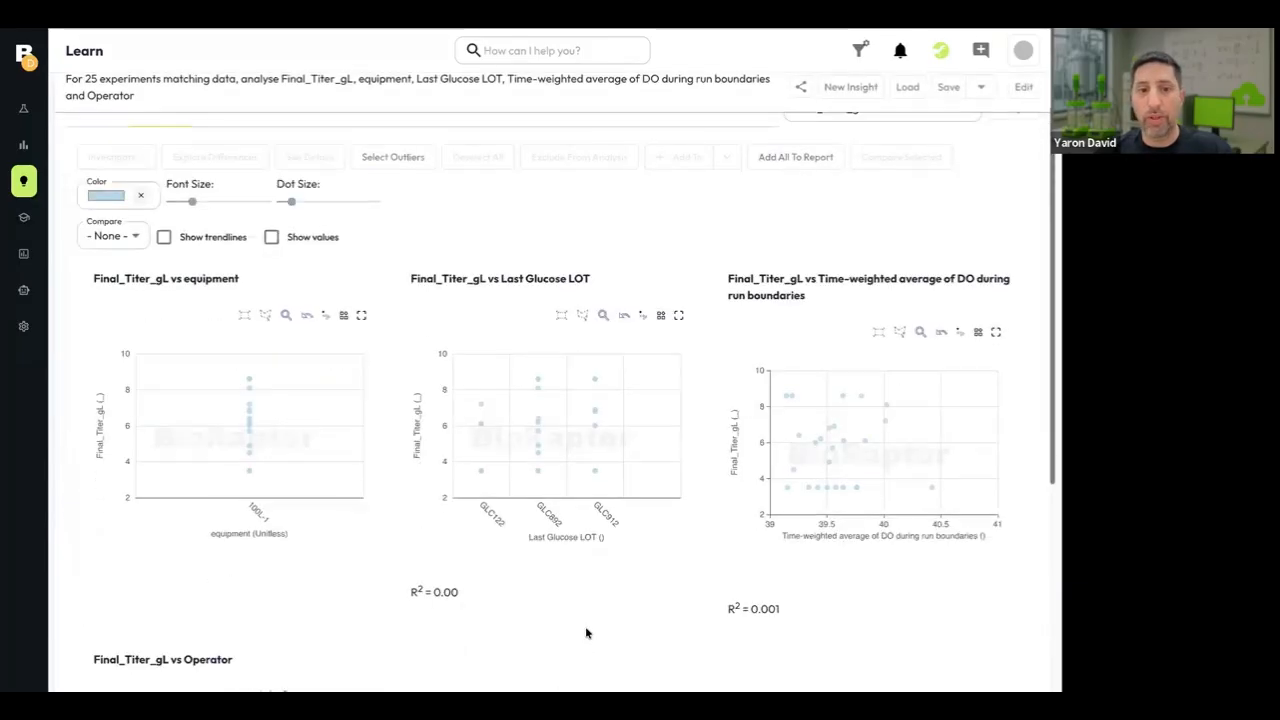
scroll(586, 632, down, 2)
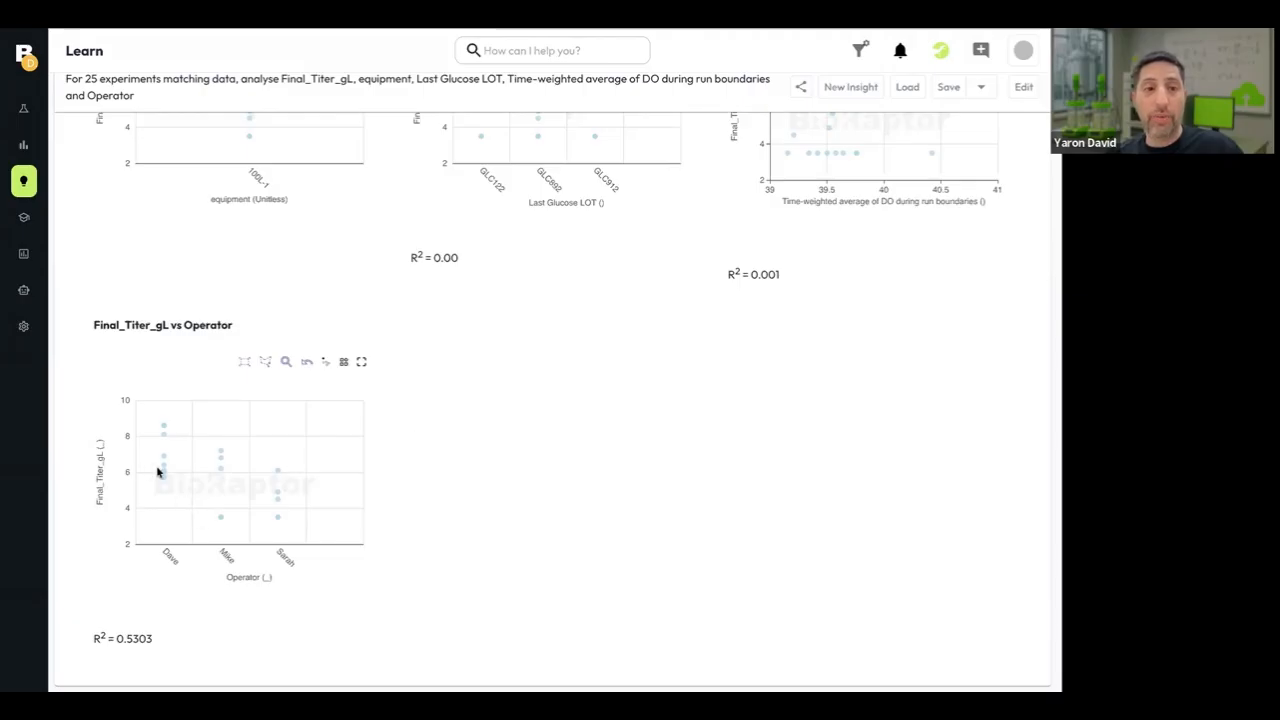
scroll(470, 430, up, 1)
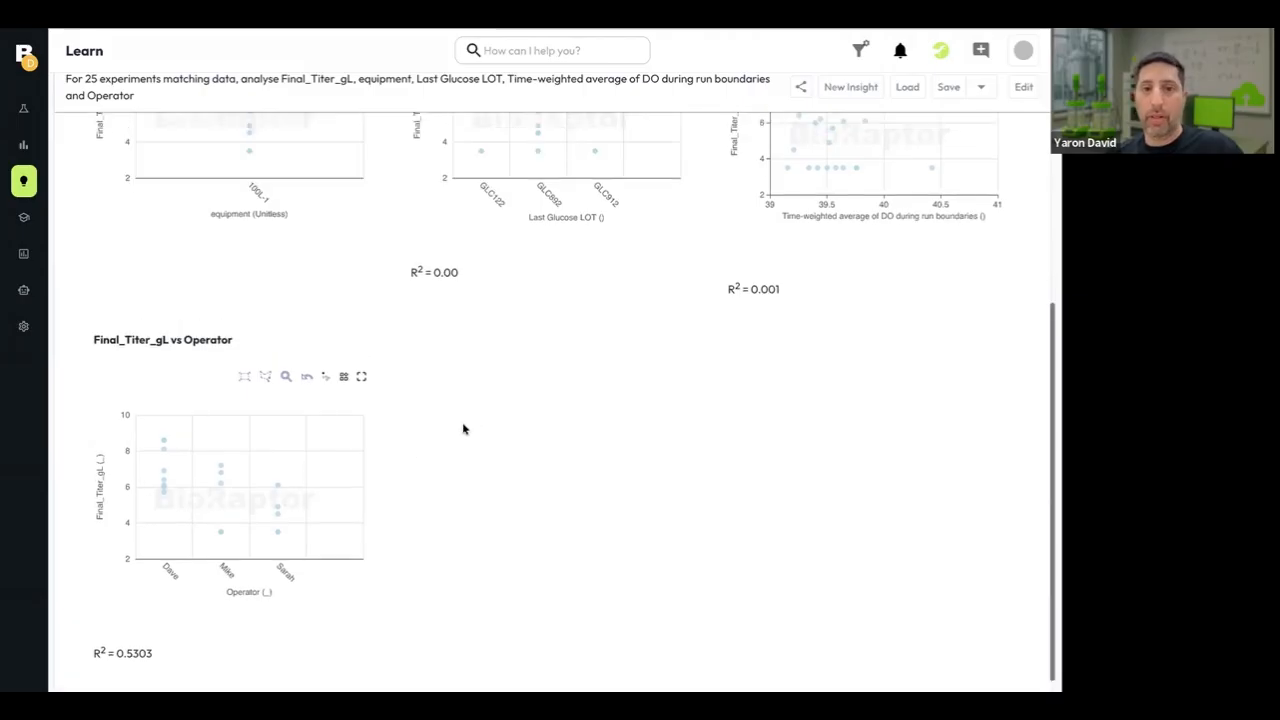
scroll(449, 454, down, 1)
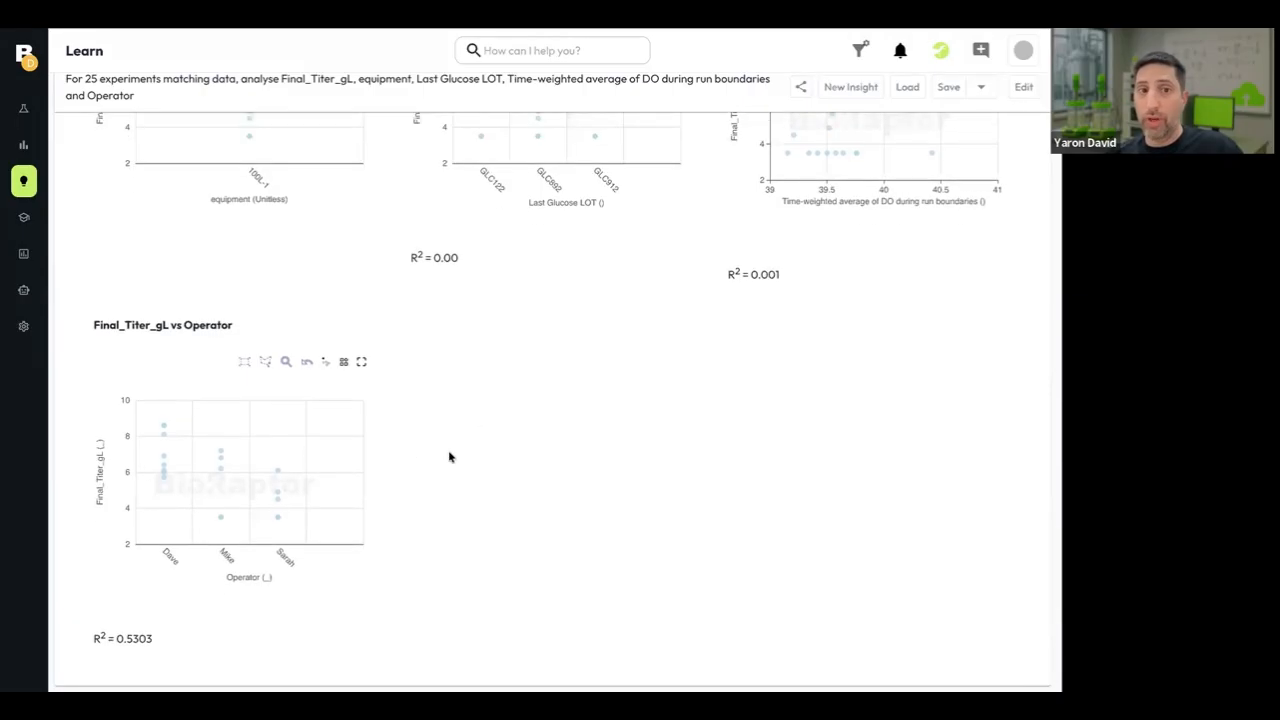
scroll(449, 454, up, 5)
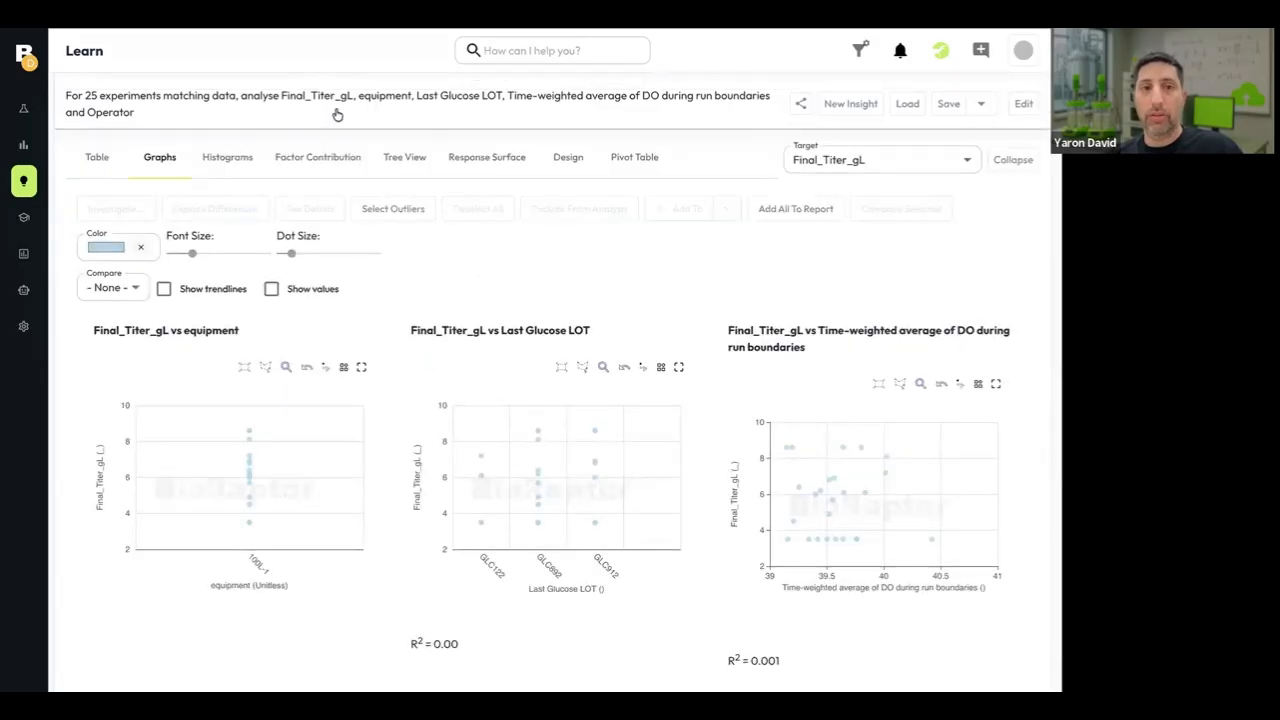
Reopen the query, add the custom run detail Shift as an input and recalculate the graphs.
click(338, 112)
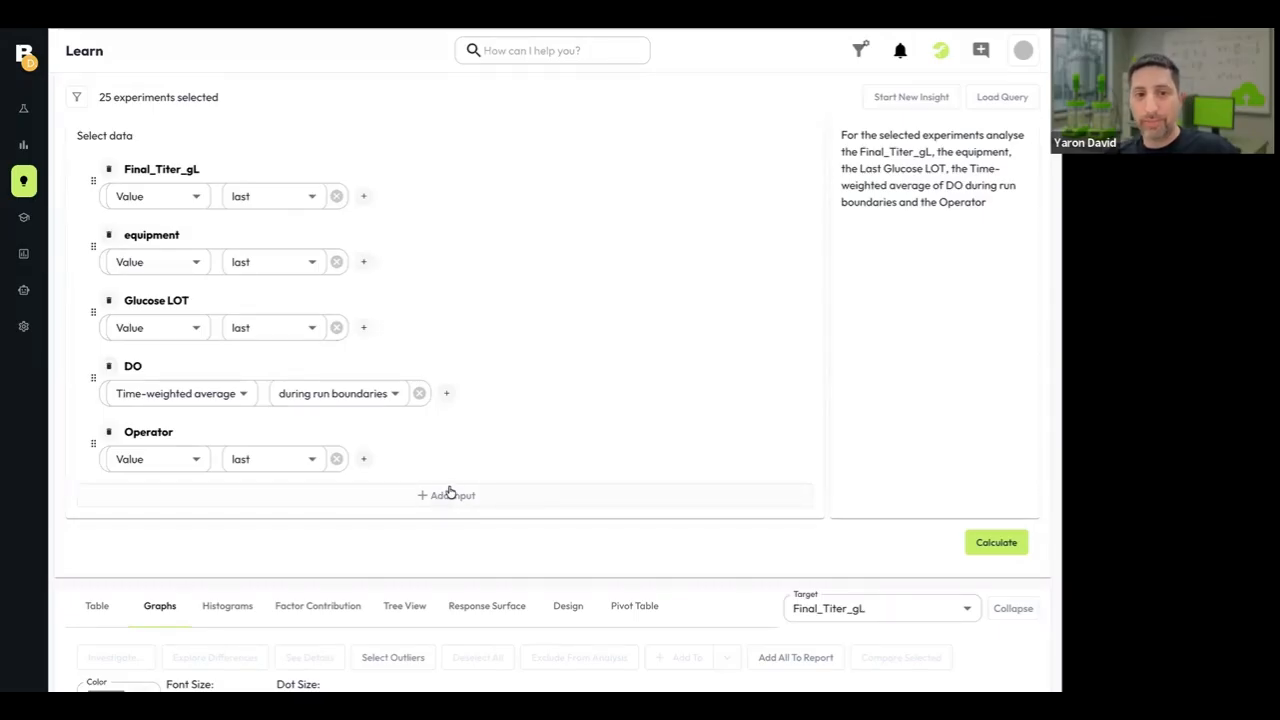
click(448, 496)
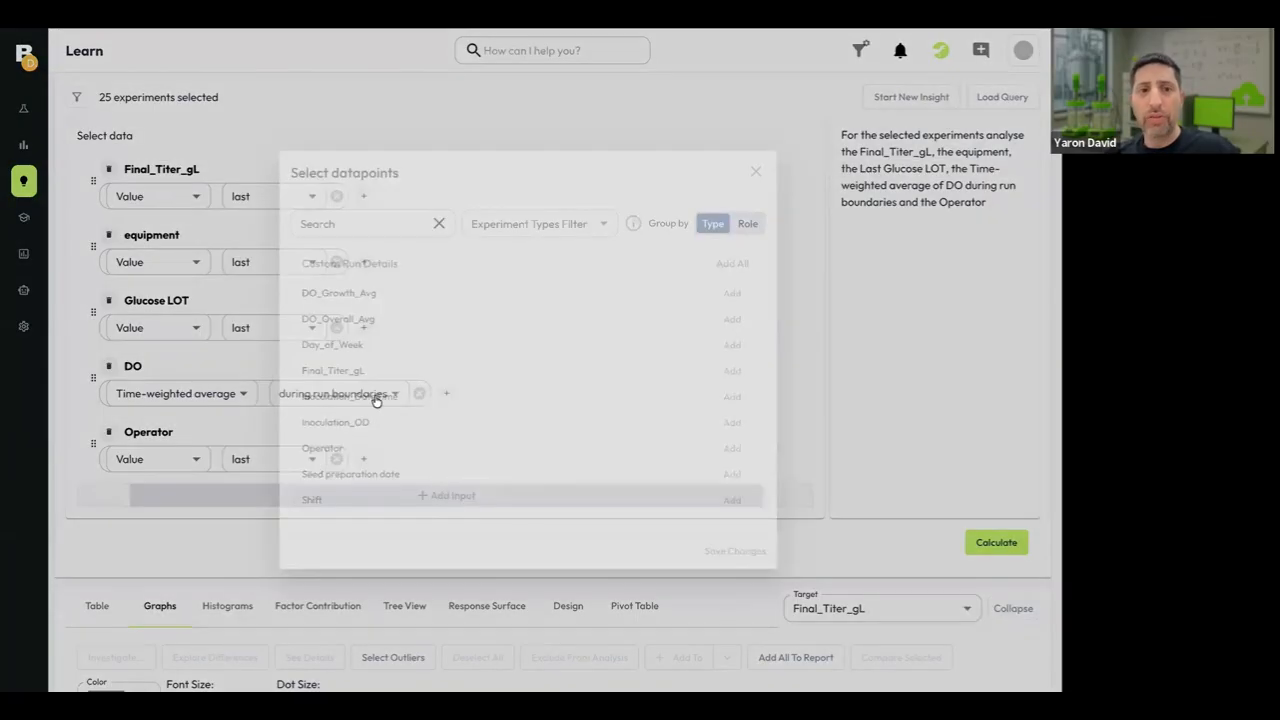
scroll(355, 457, down, 2)
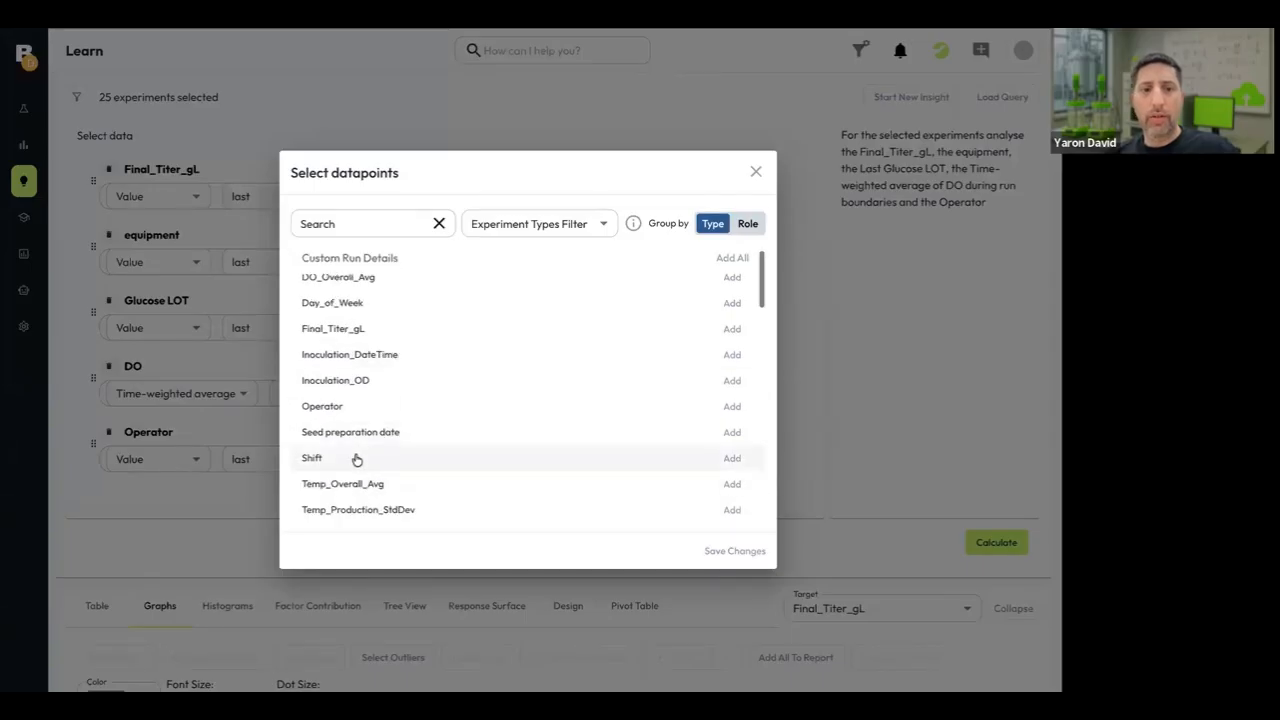
click(355, 457)
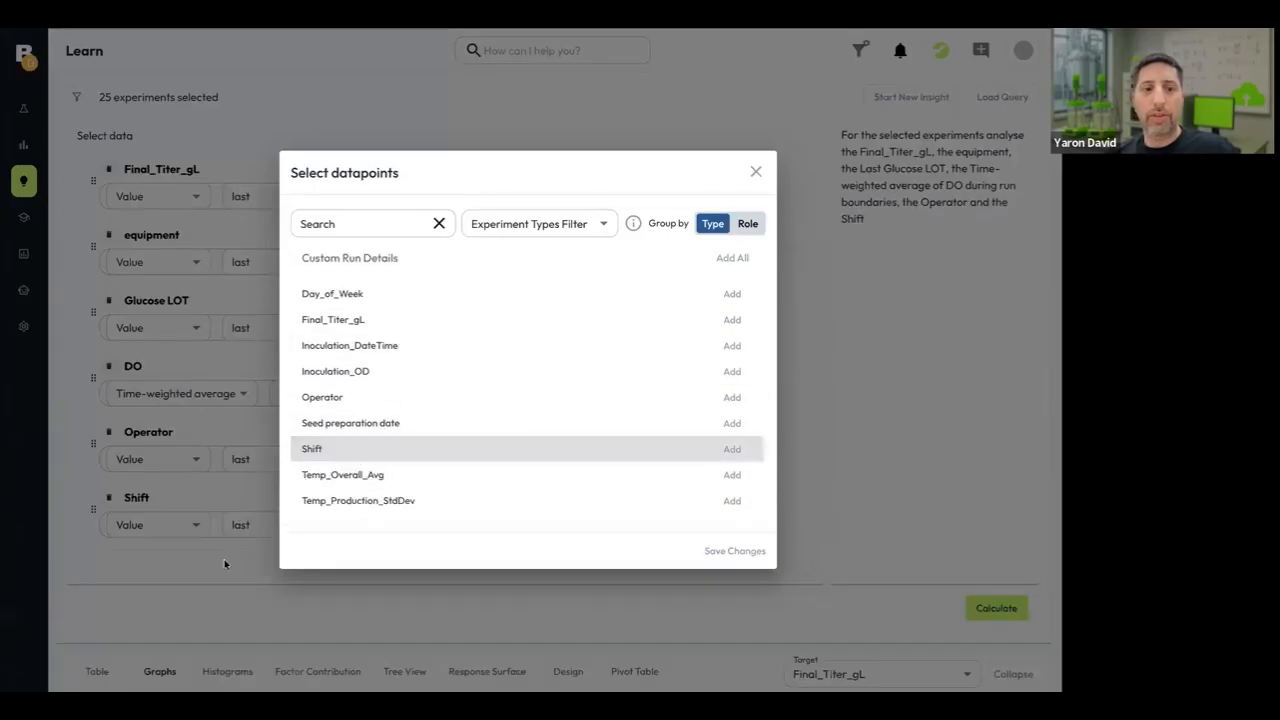
click(191, 587)
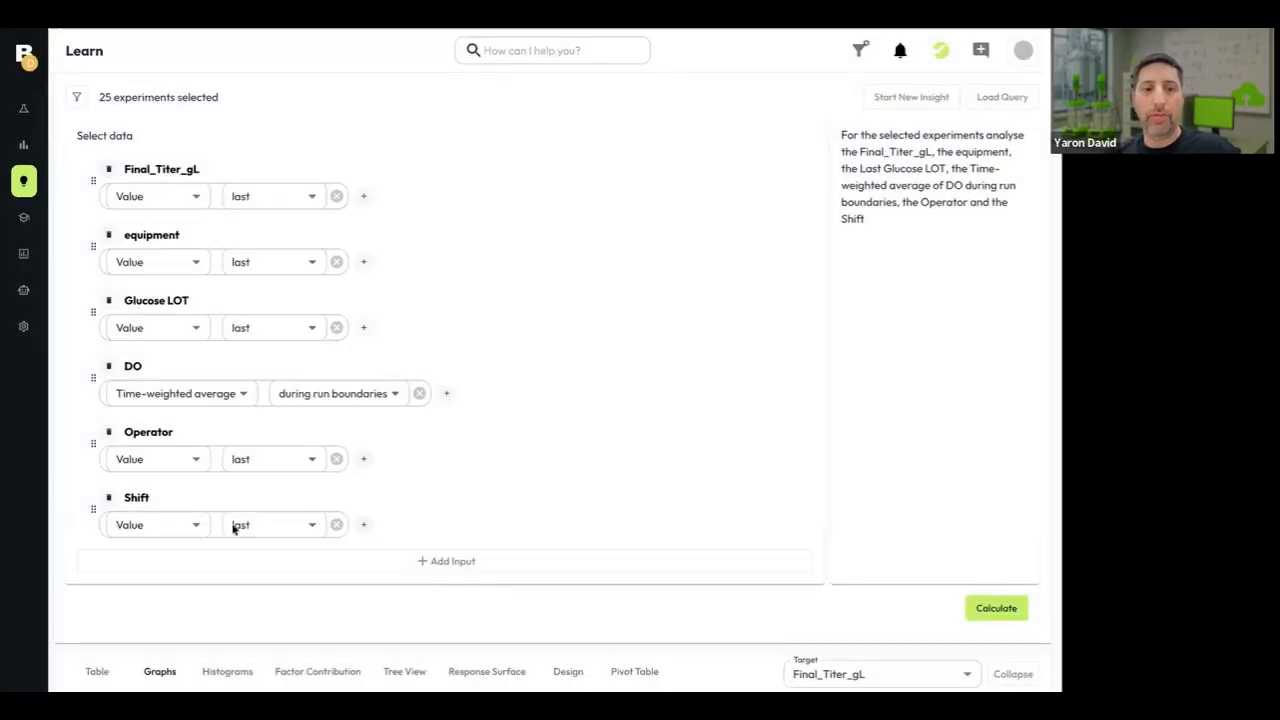
click(1003, 613)
Compare the graphs of Final_Titer_gL against Shift and Operator with those for equipment, Glucose LOT and DO.
scroll(556, 585, down, 3)
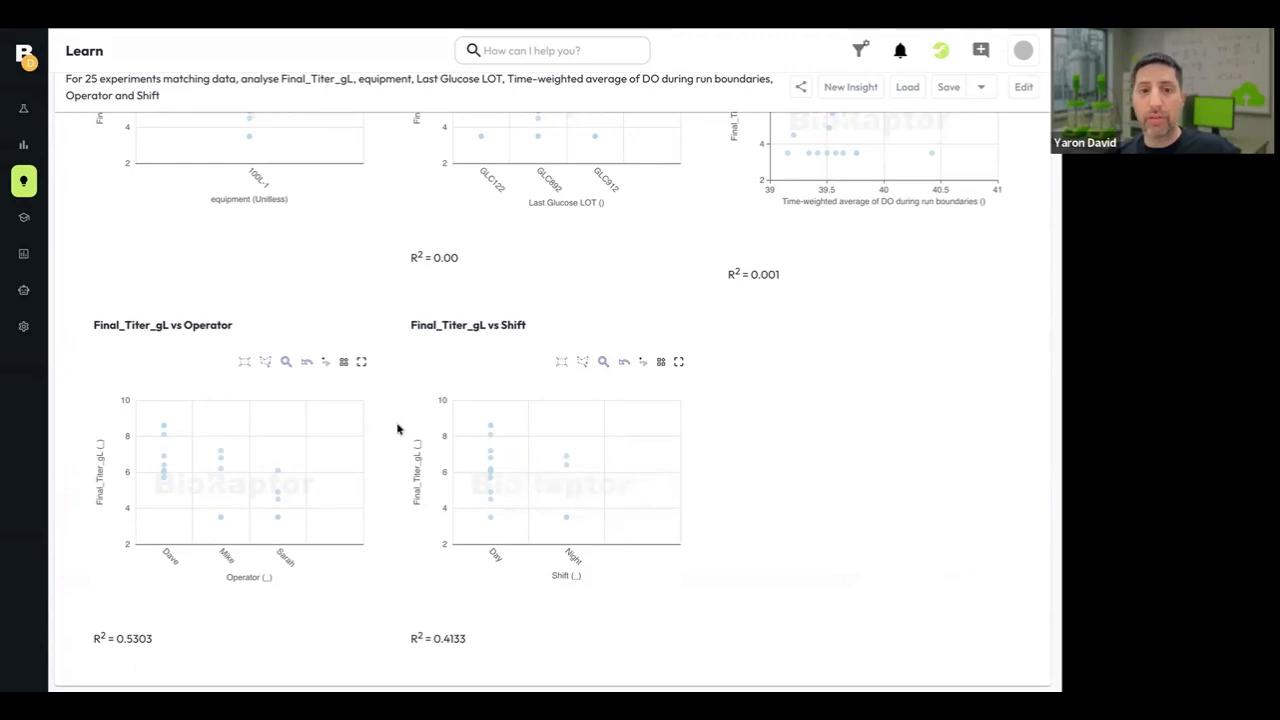
scroll(400, 428, up, 1)
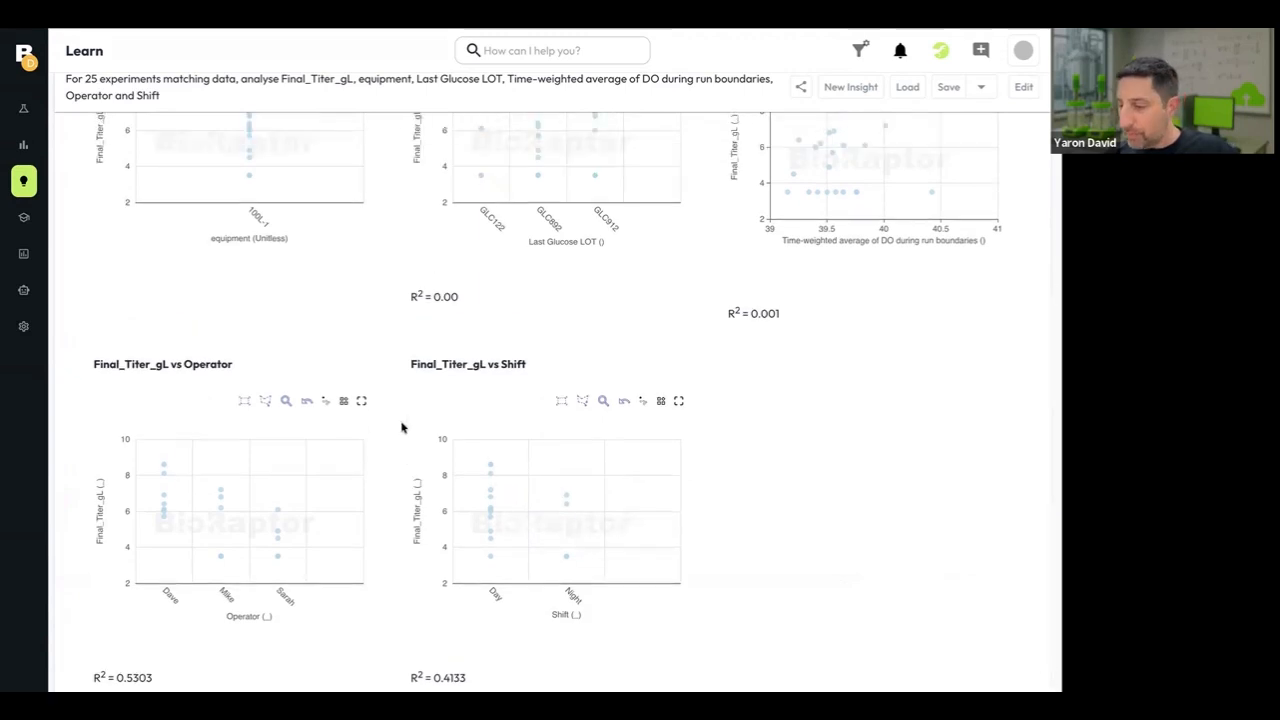
scroll(401, 428, up, 3)
scroll(401, 428, down, 4)
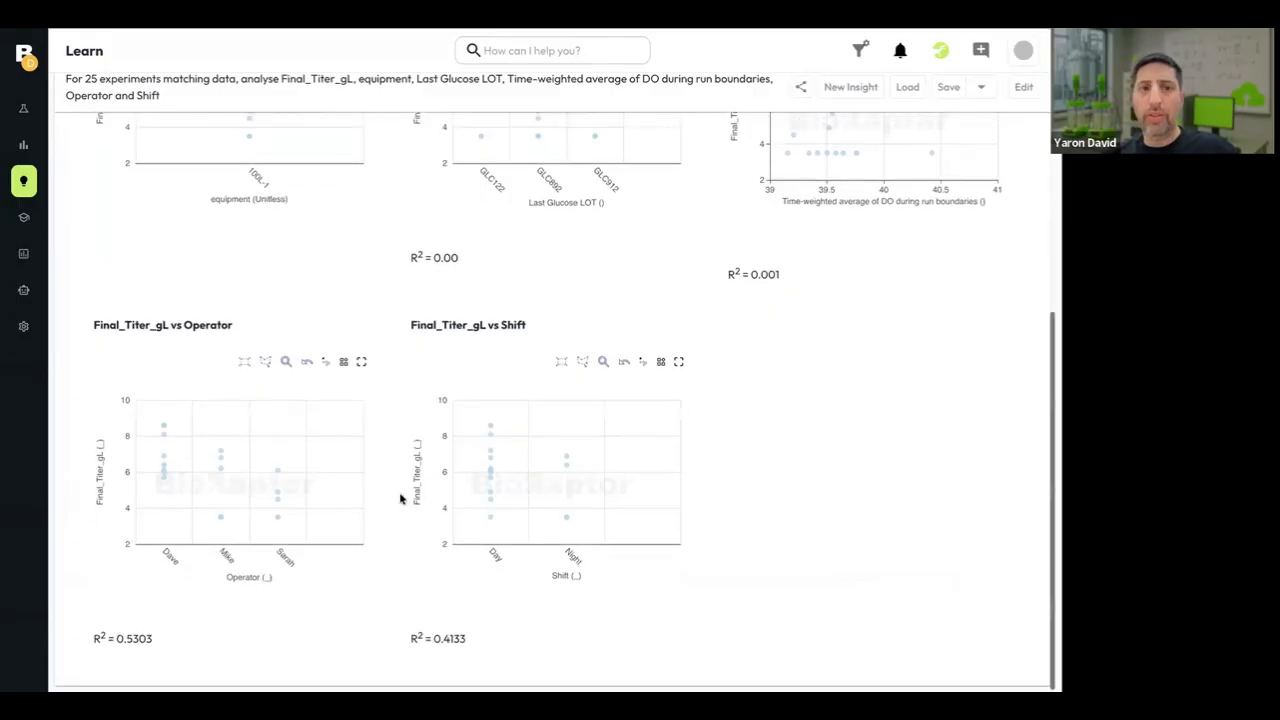
scroll(436, 386, up, 1)
scroll(436, 386, up, 8)
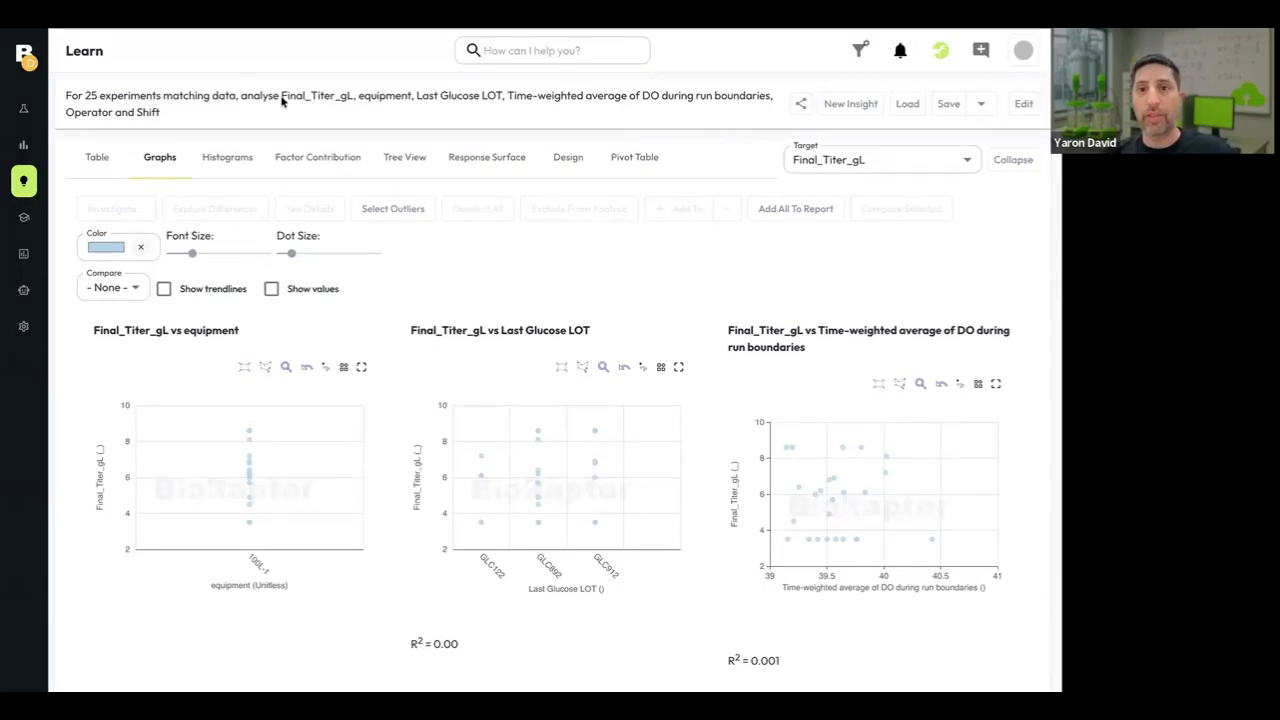
Remove the equipment, Glucose LOT and DO inputs from the query and recalculate with only Final_Titer_gL, Operator and Shift.
mouse_move(270, 60)
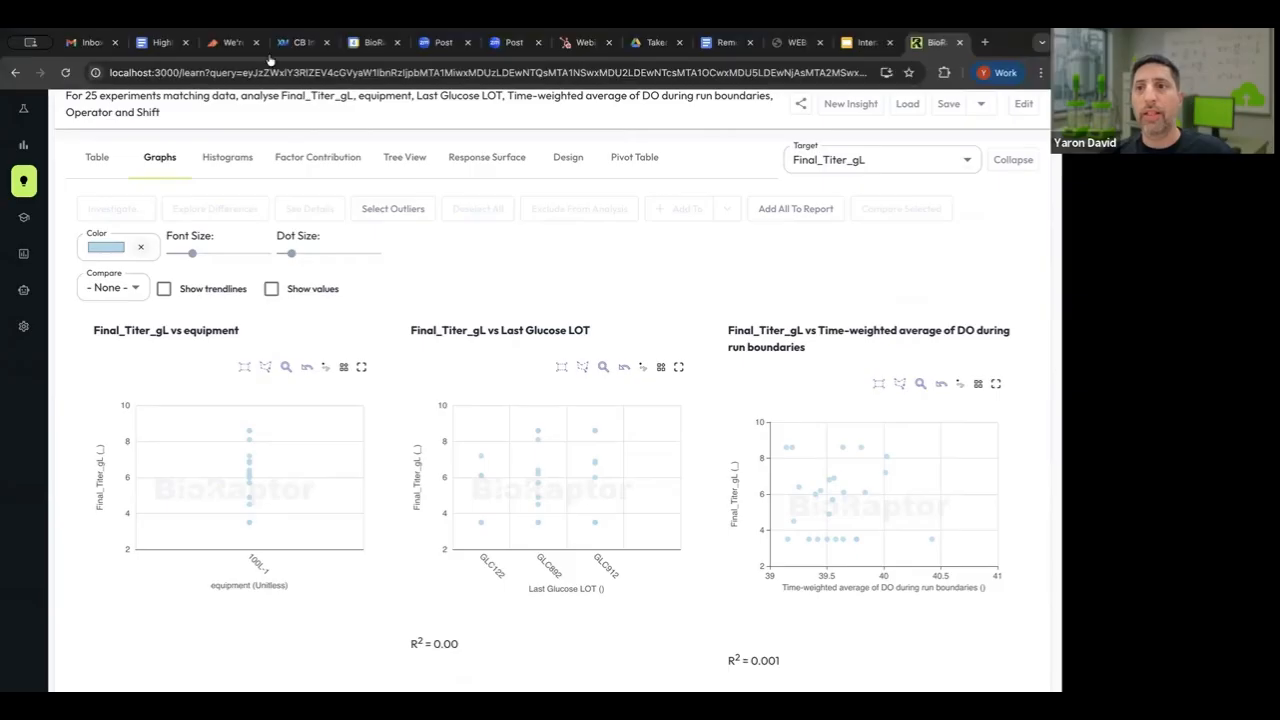
click(285, 113)
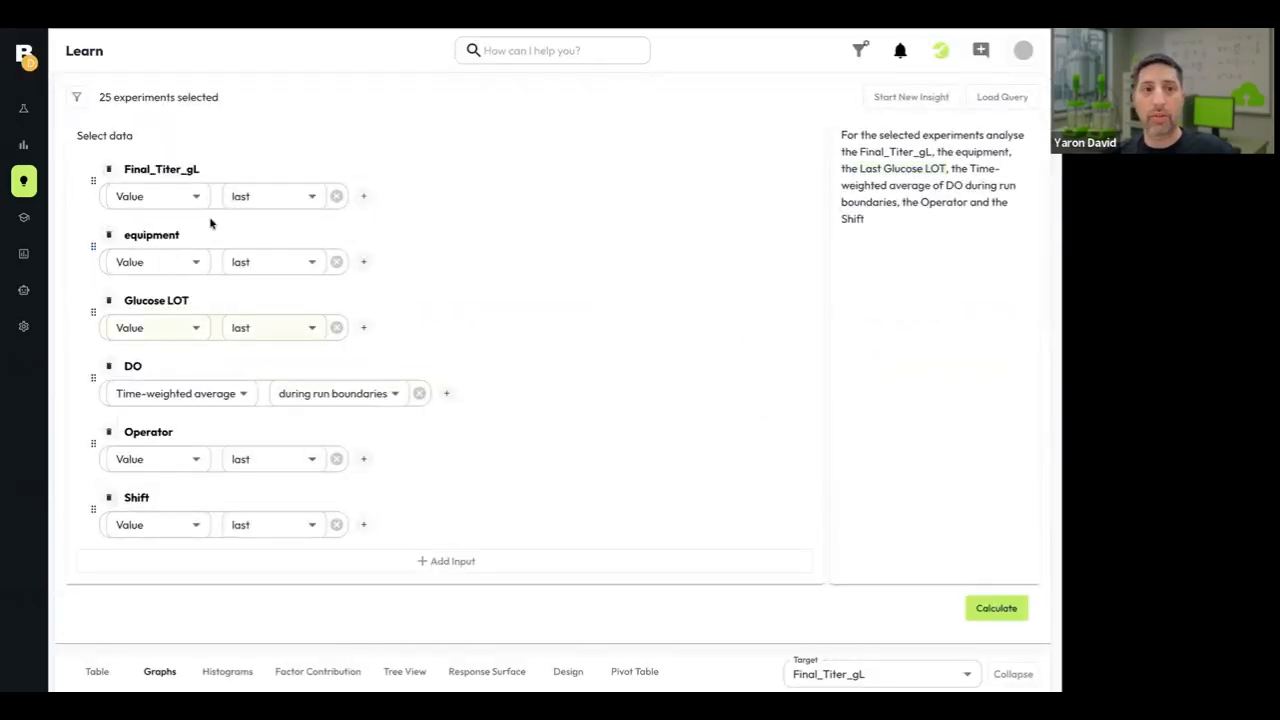
click(110, 238)
click(109, 236)
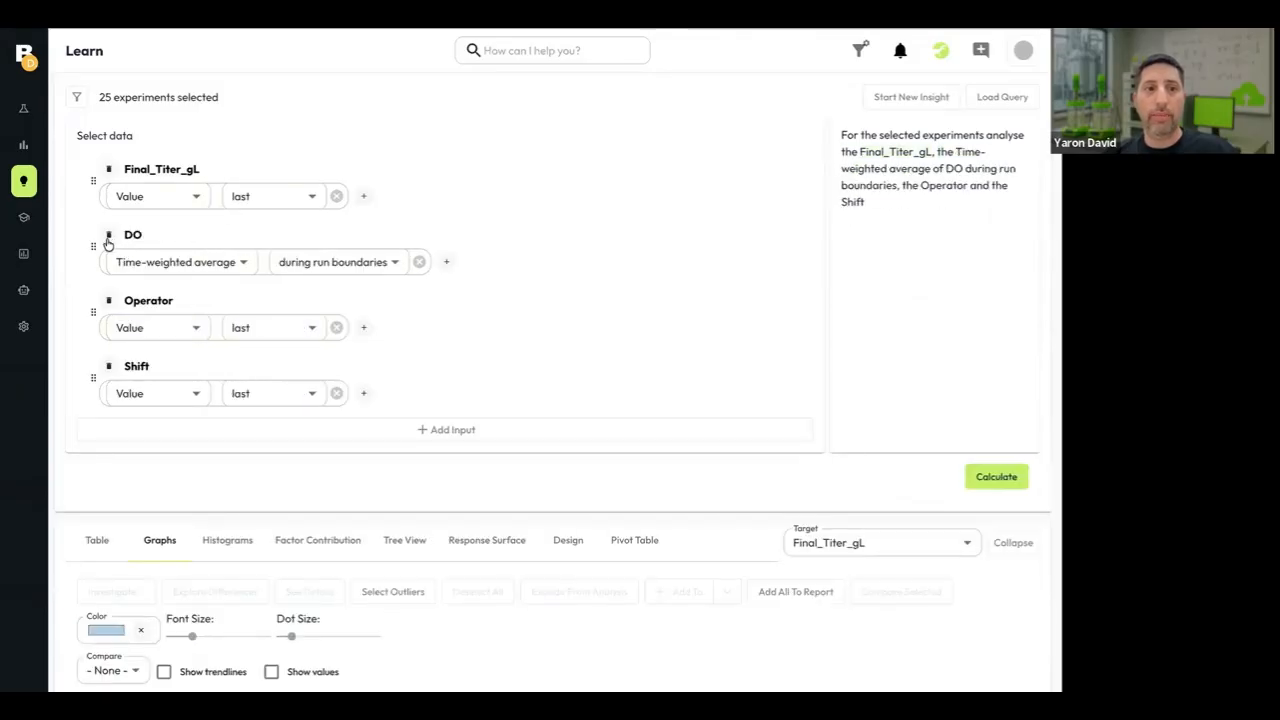
click(109, 236)
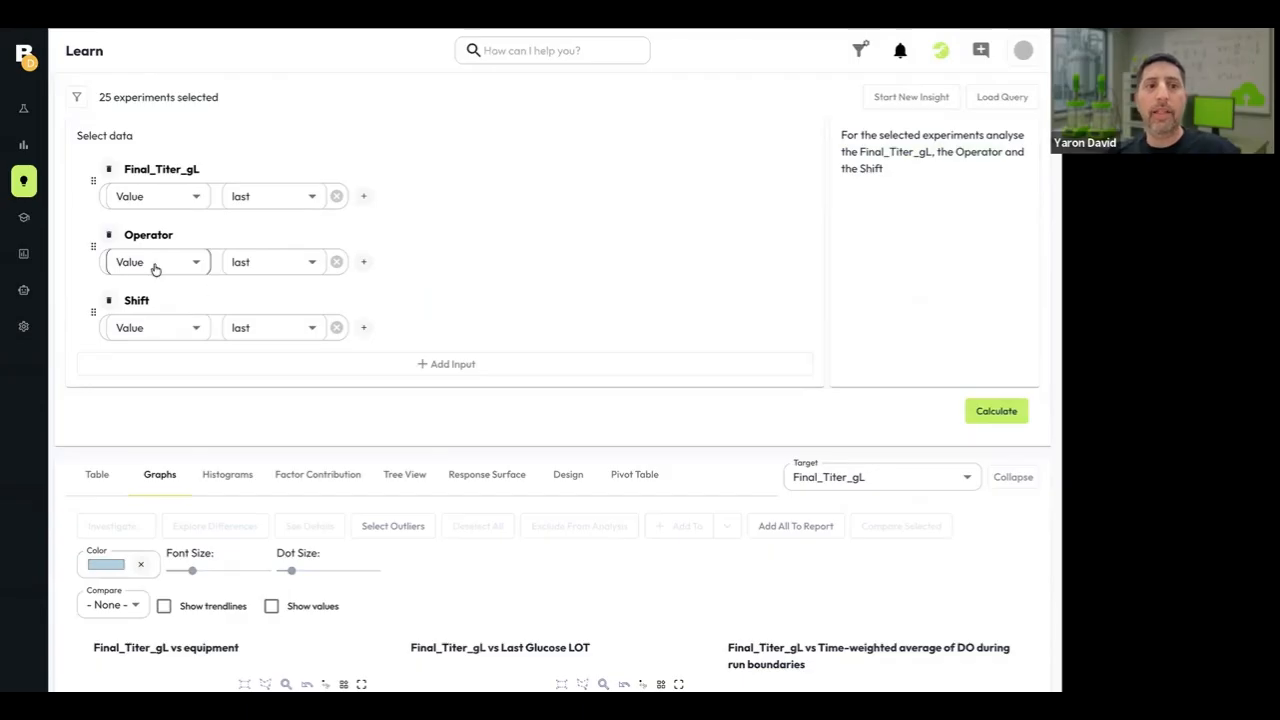
click(997, 413)
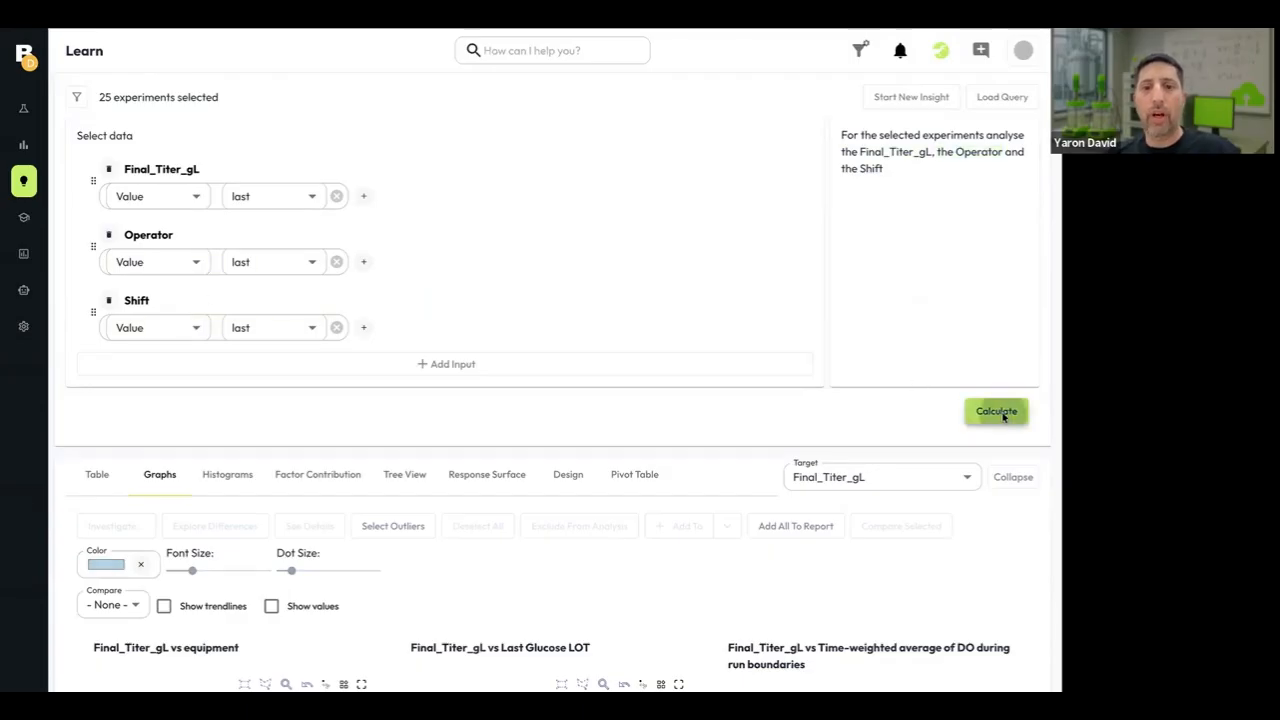
scroll(528, 555, down, 2)
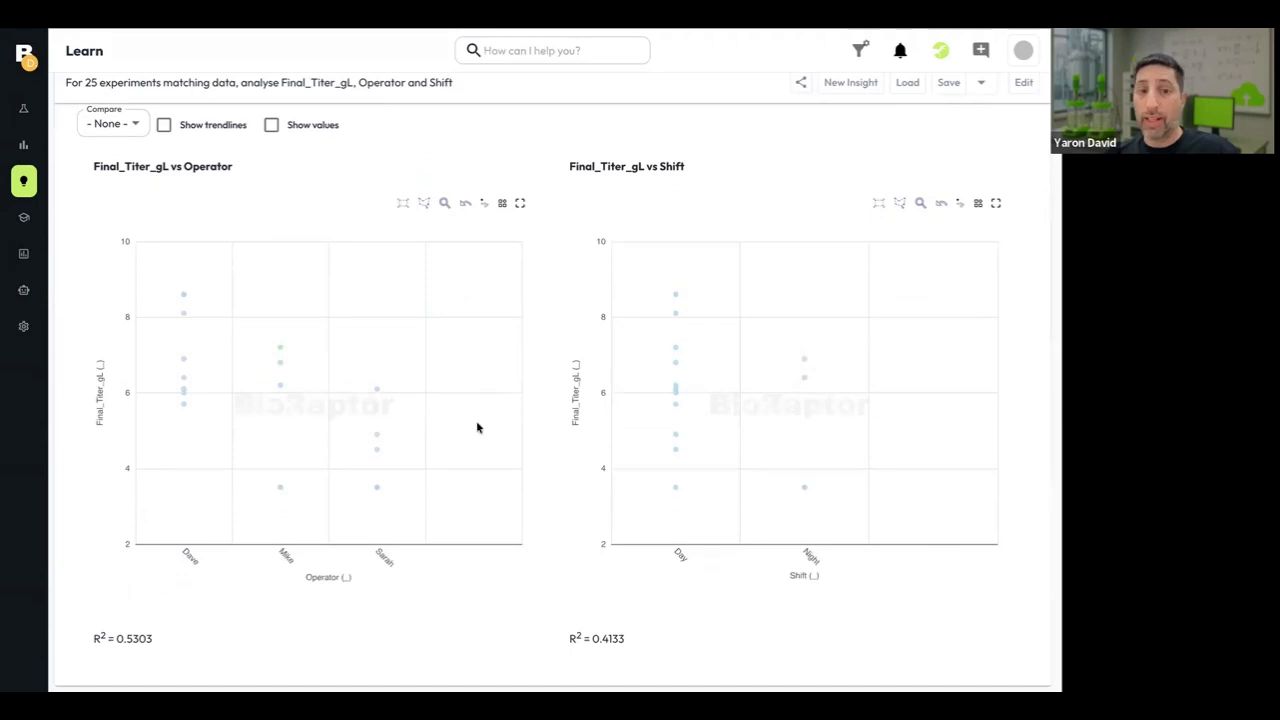
scroll(561, 409, up, 3)
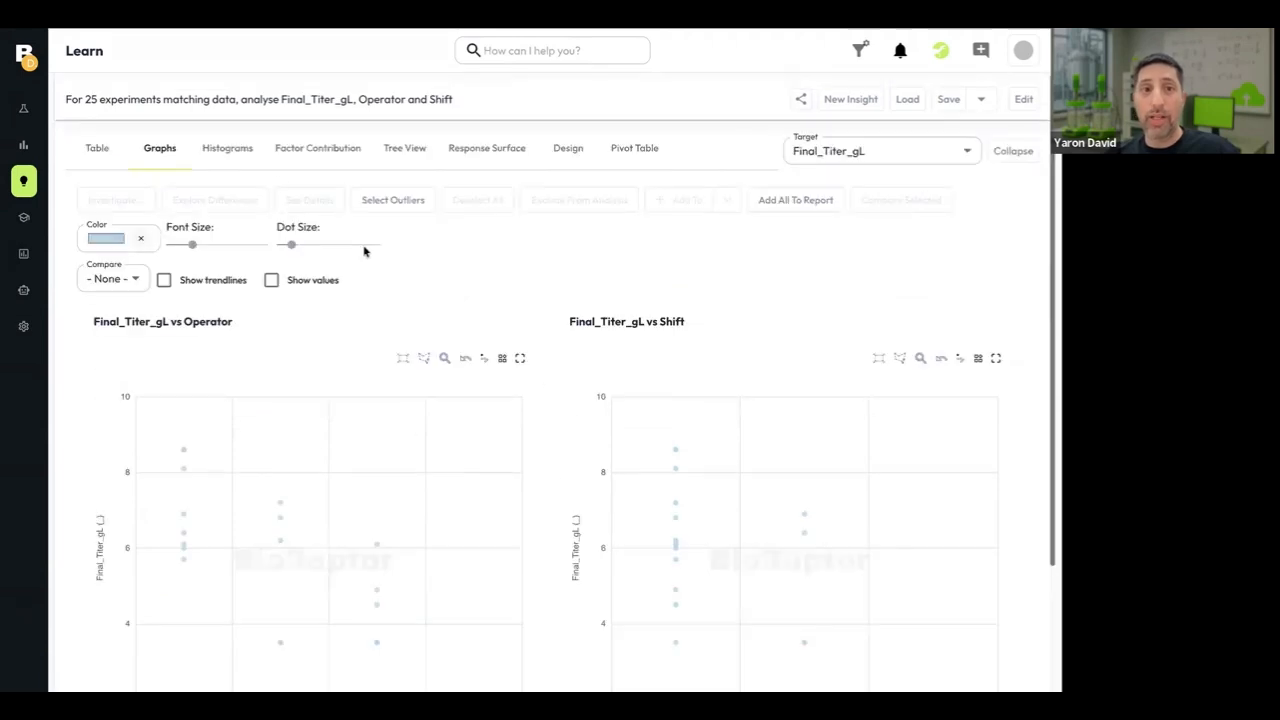
Examine the factor contribution of Operator and Shift to Final_Titer_gL in the linear regression model, including its R² and the individual weights.
click(329, 154)
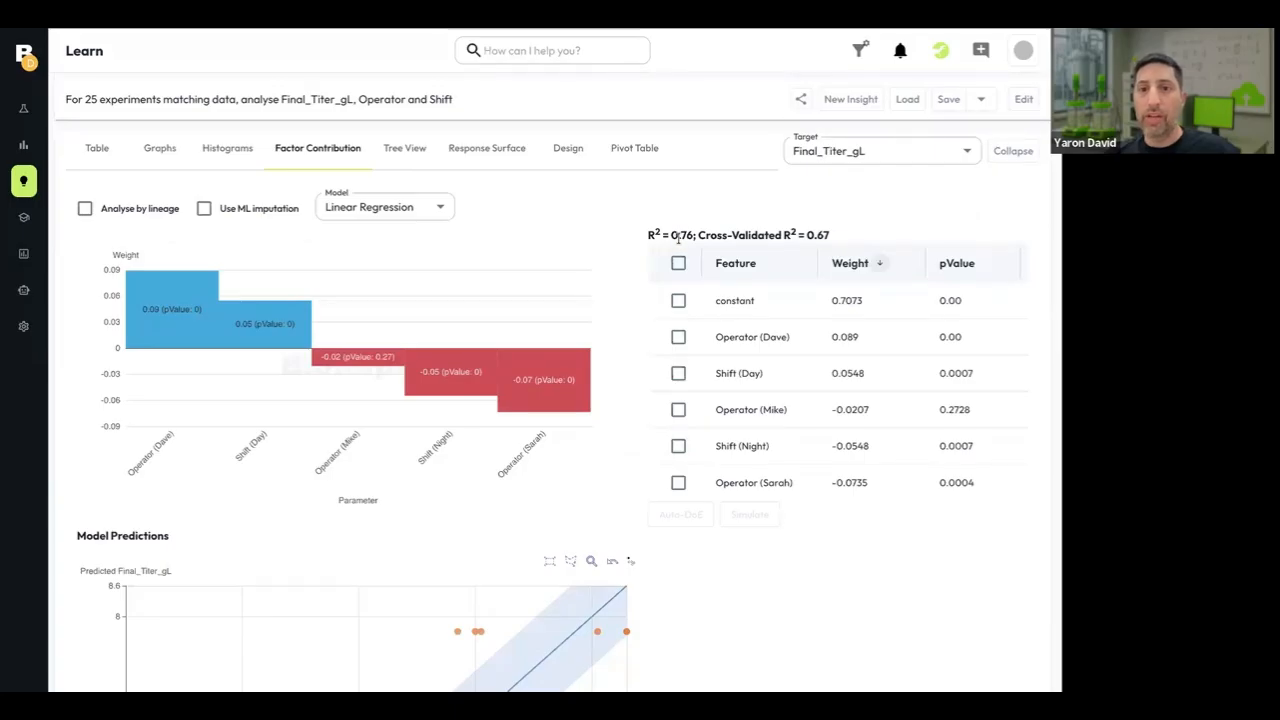
mouse_move(154, 338)
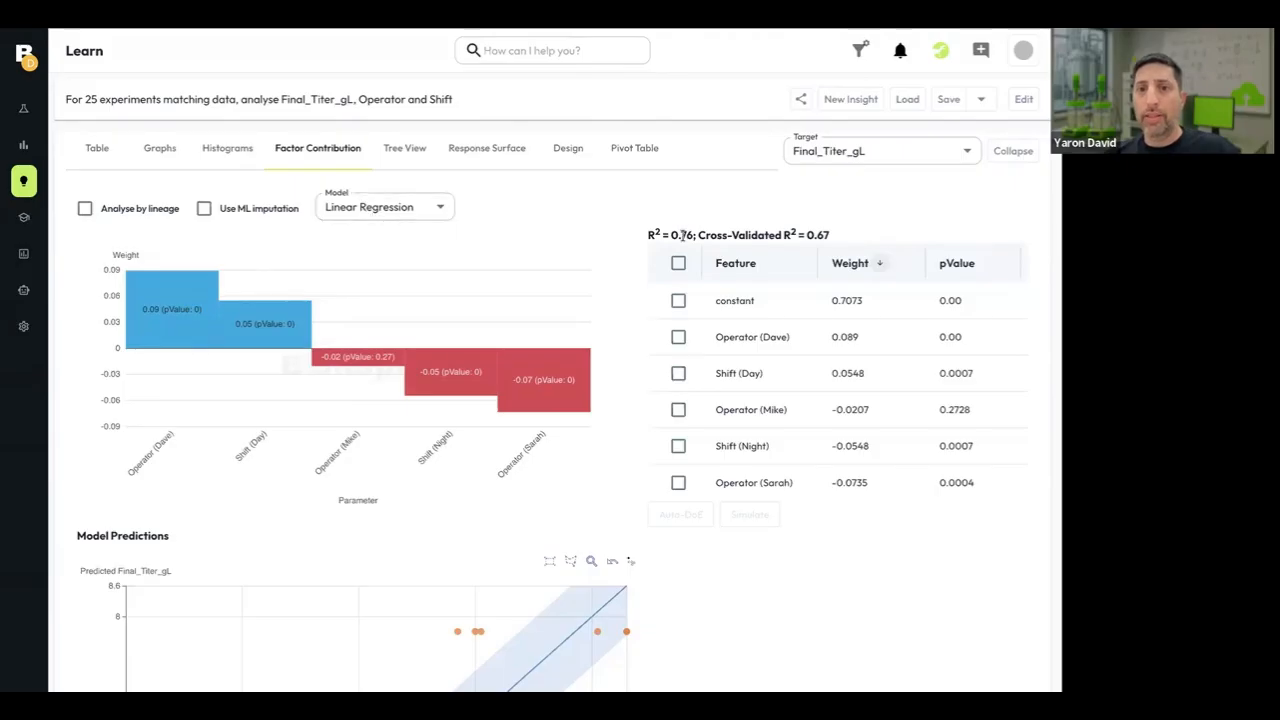
drag(648, 235, 694, 235)
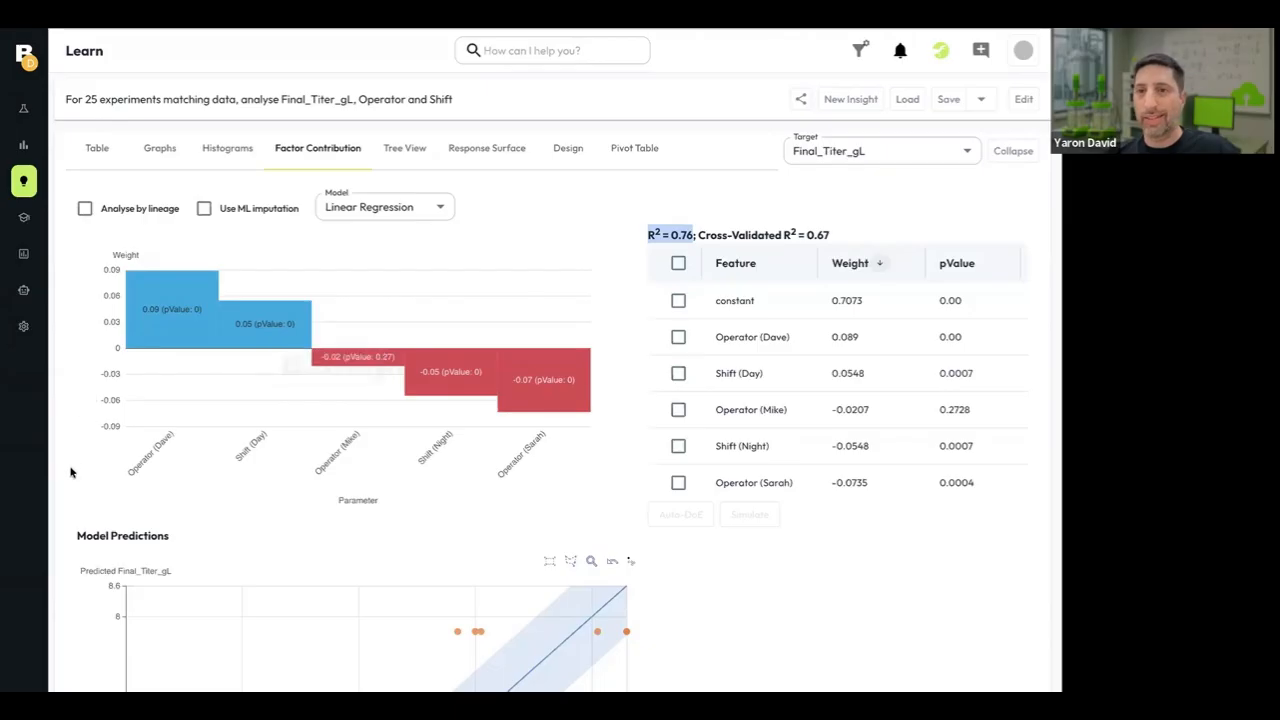
mouse_move(204, 307)
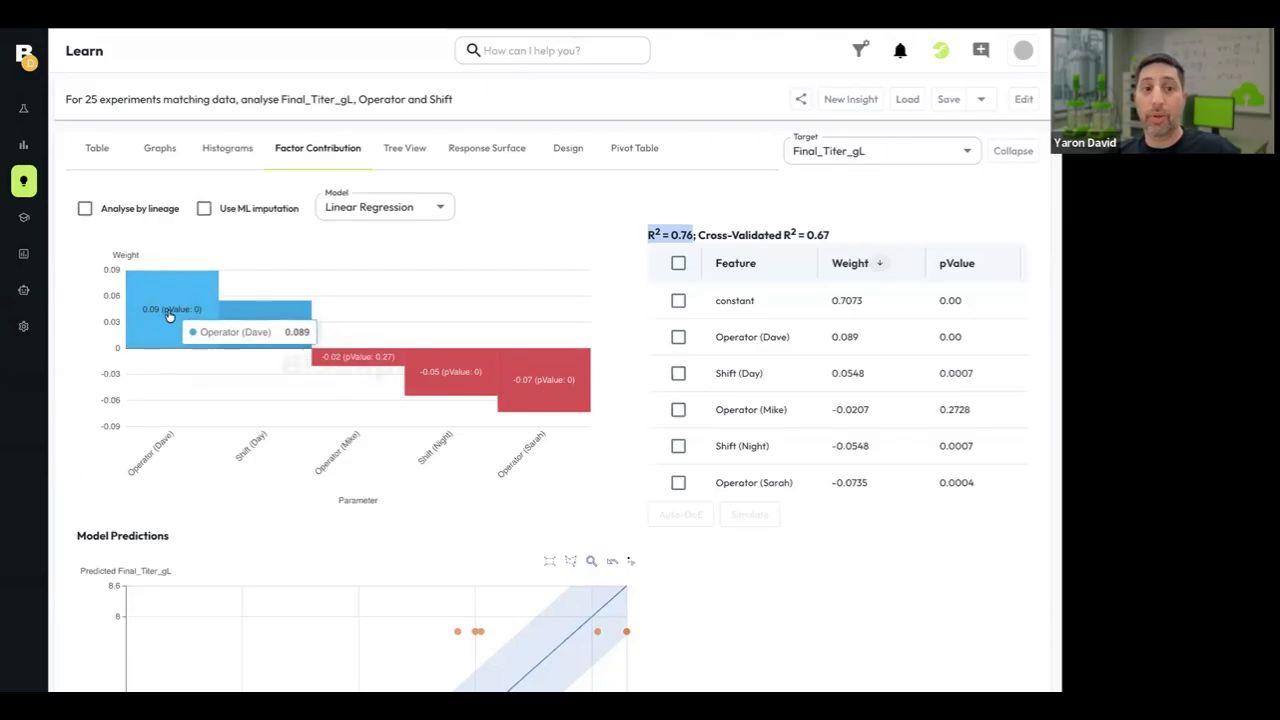
mouse_move(251, 338)
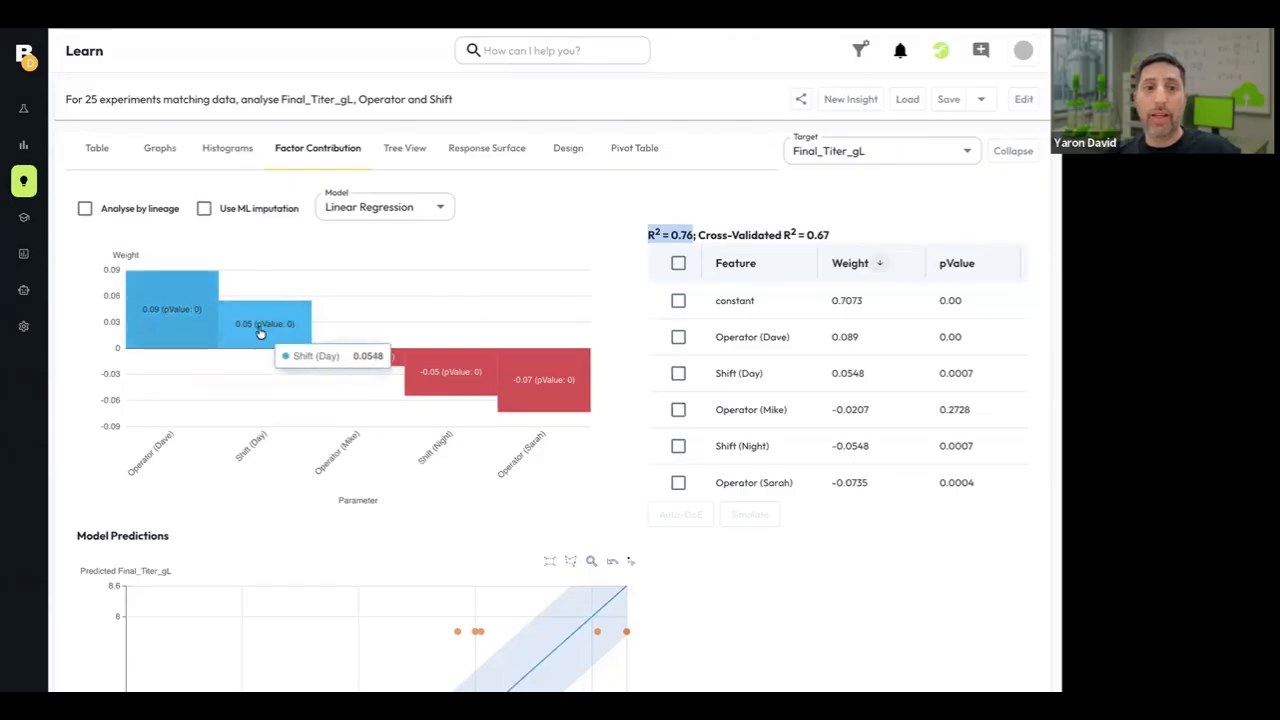
mouse_move(446, 378)
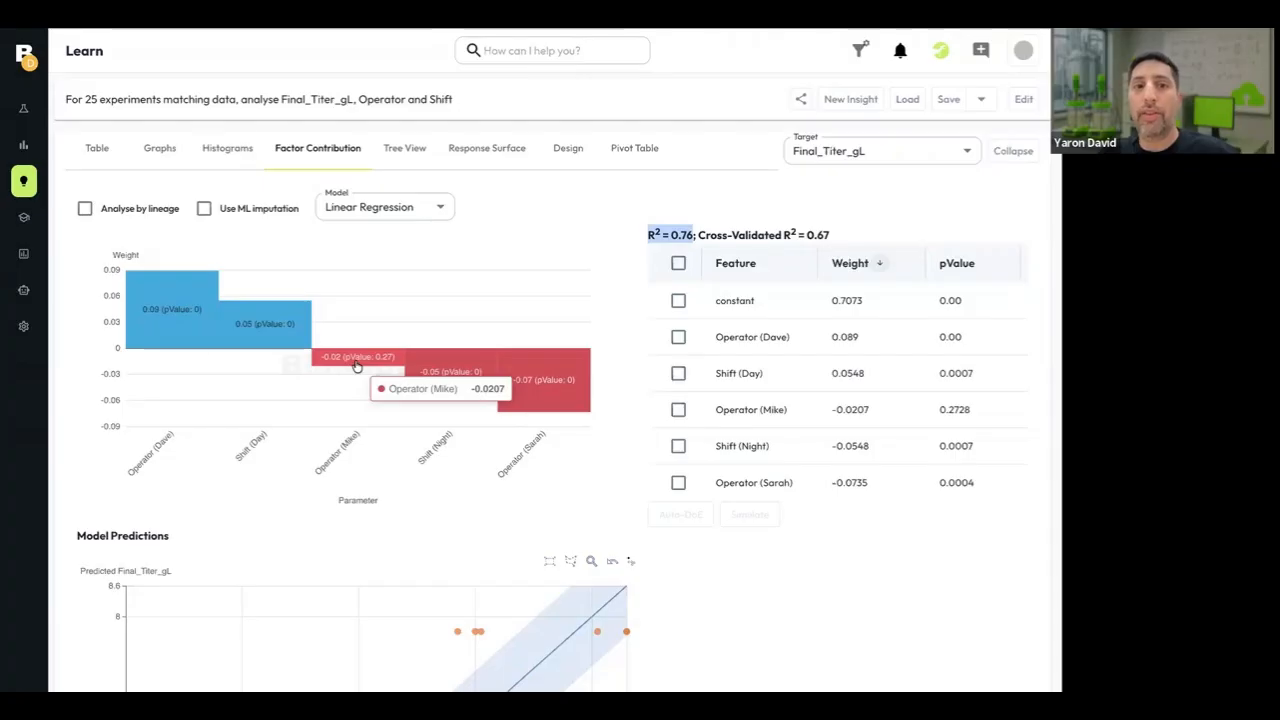
scroll(379, 295, up, 1)
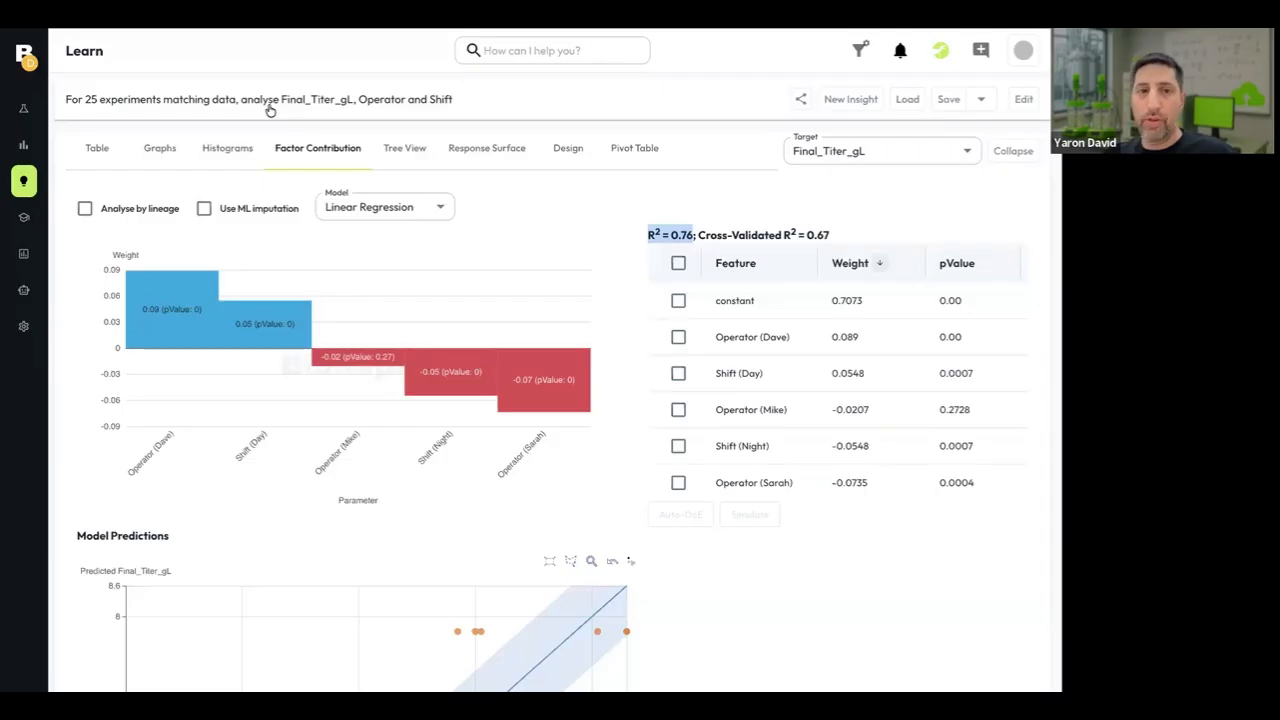
Open Campaign CHO-X643 in the experiment explorer and load its saved data chat from 12/4/2025, 4:05:01 PM.
click(24, 114)
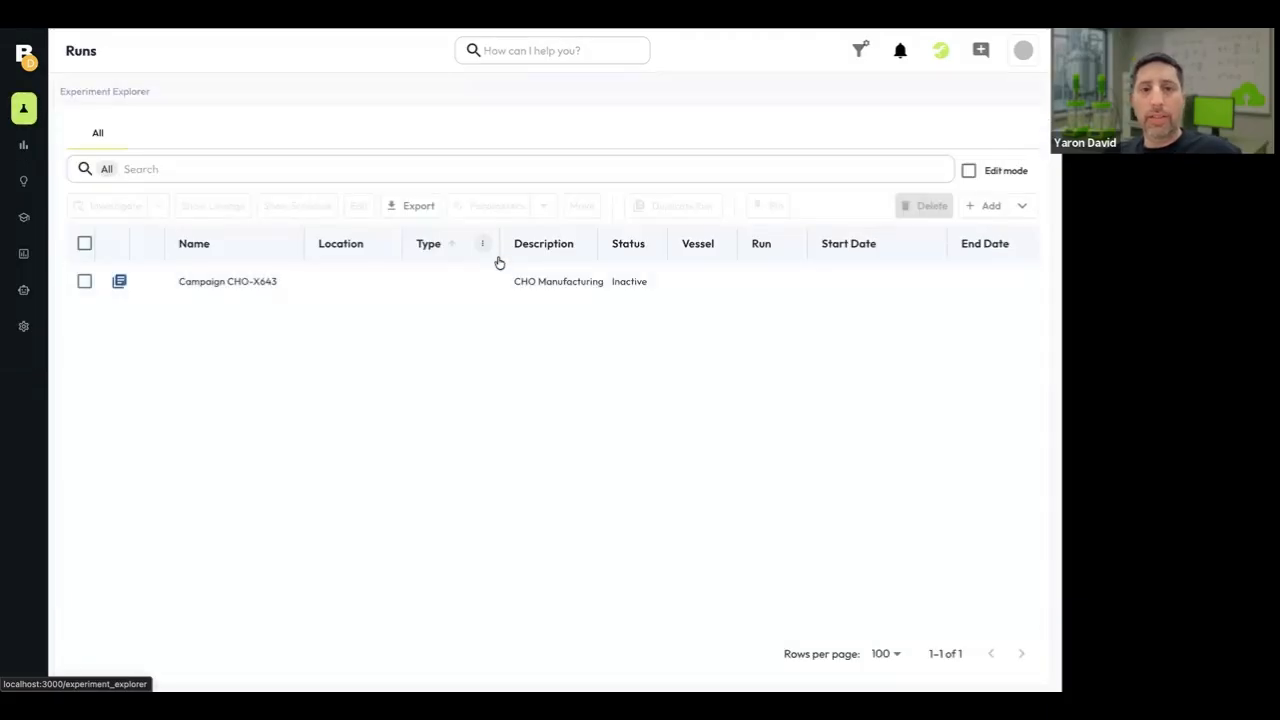
click(259, 290)
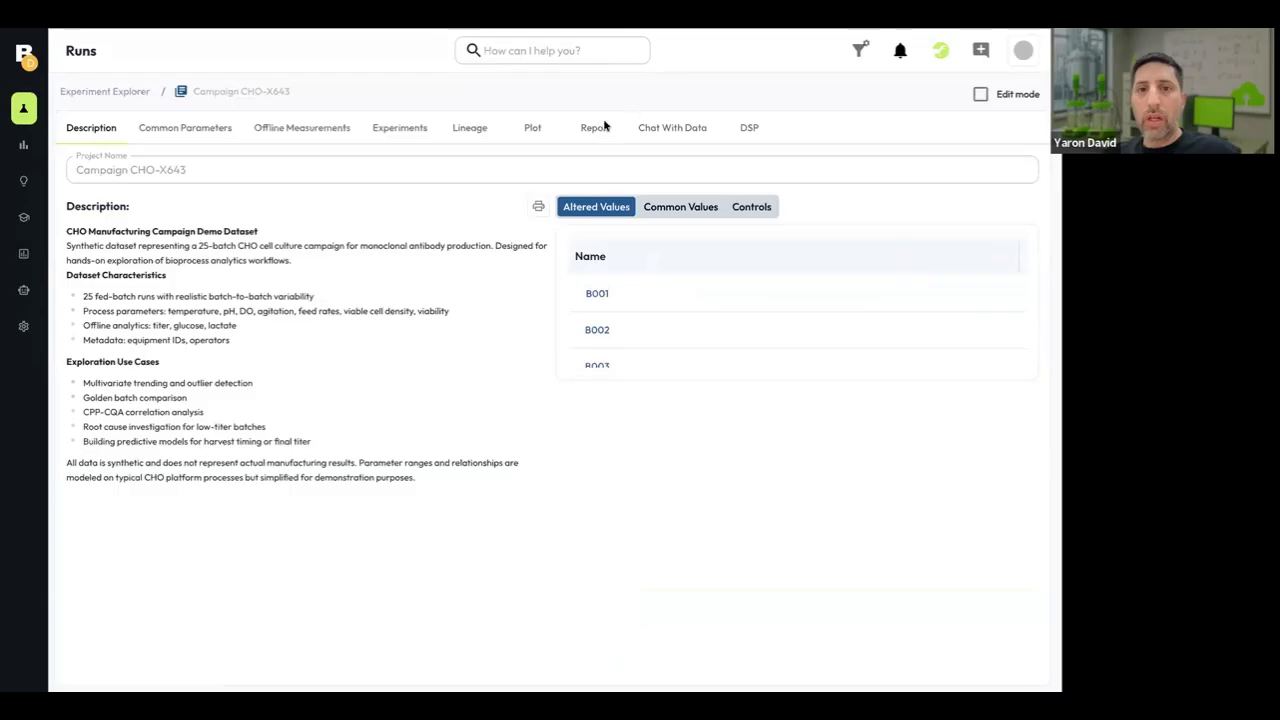
click(656, 130)
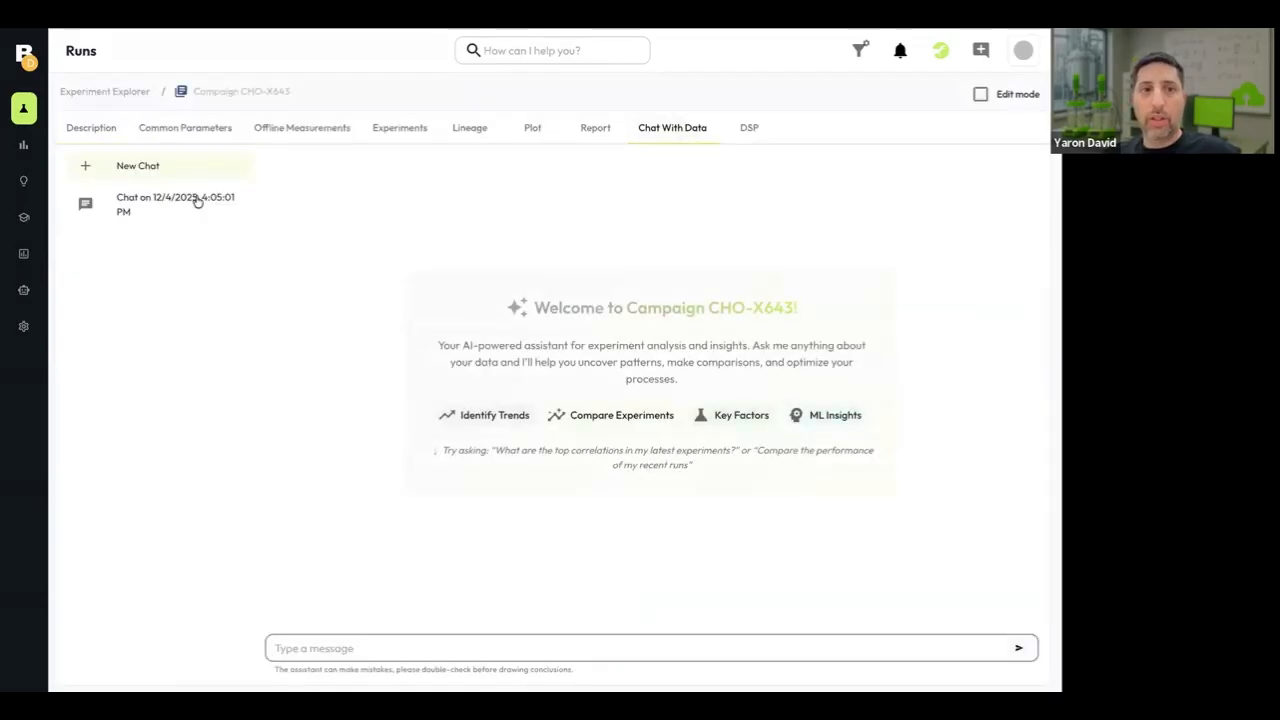
click(197, 203)
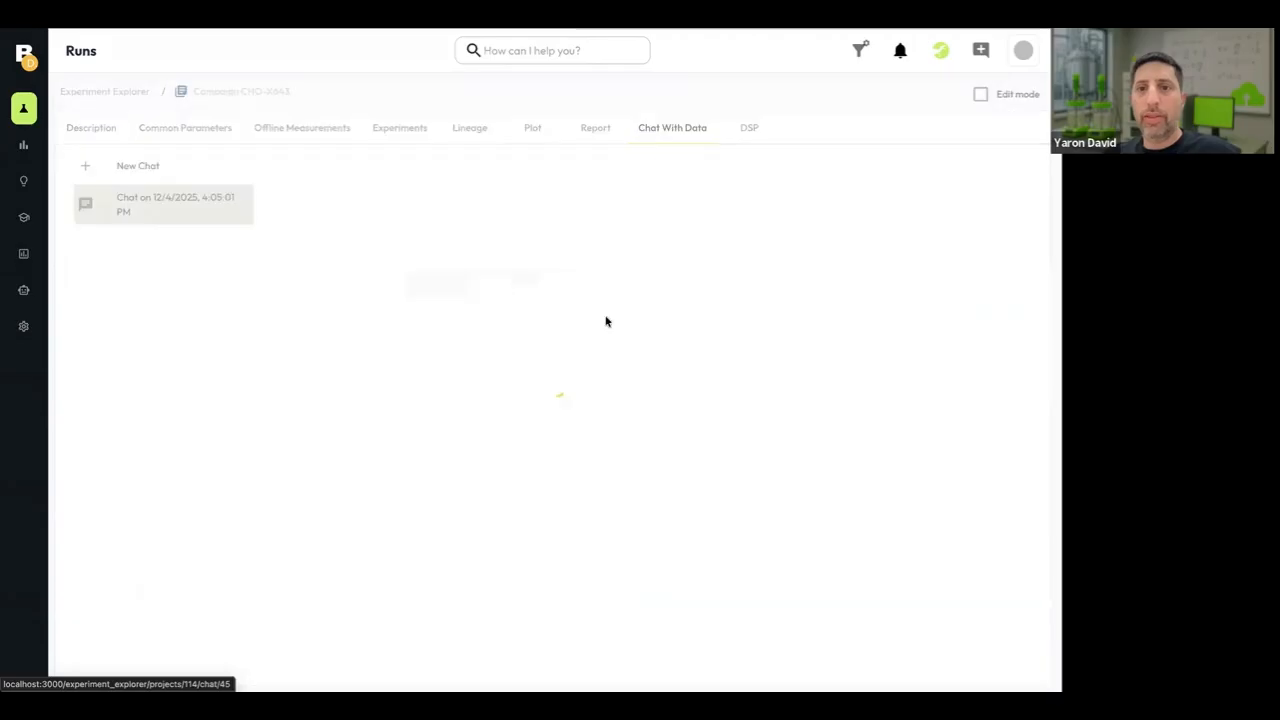
Read the chat answer on the primary drivers of yield variation, highlighting VCD and Seed Preparation Timing.
scroll(672, 293, up, 10)
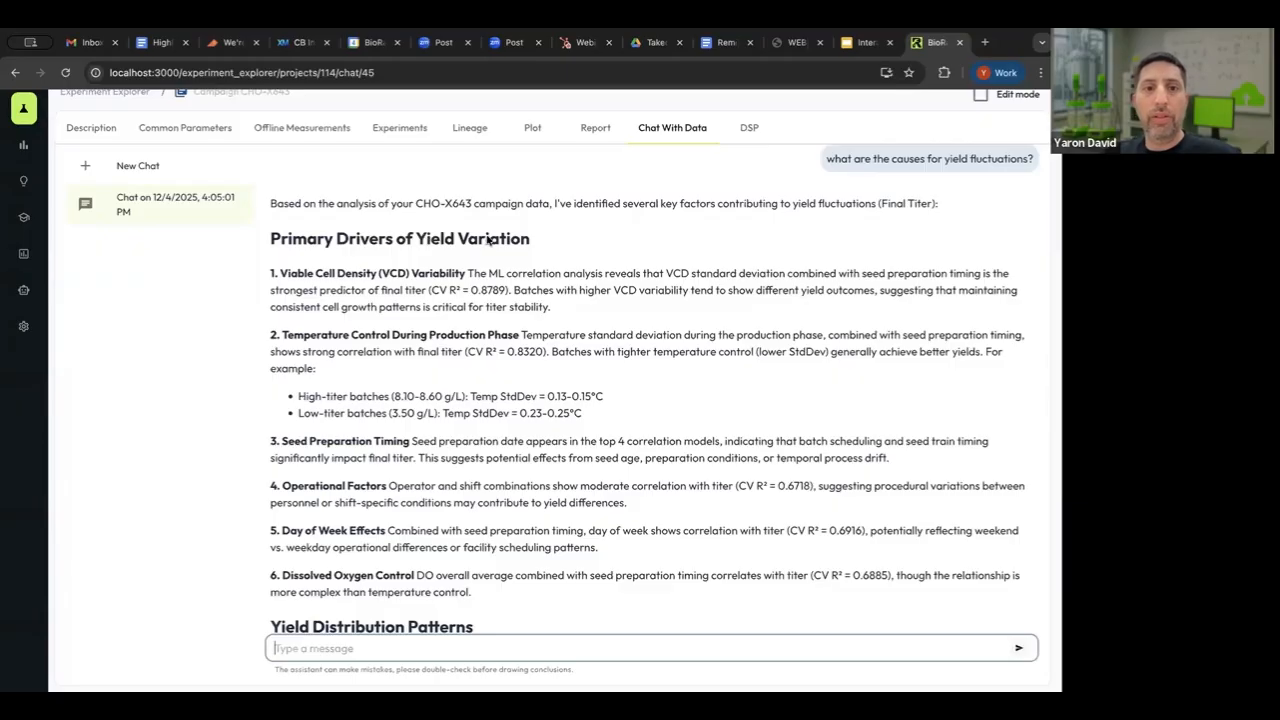
double_click(386, 278)
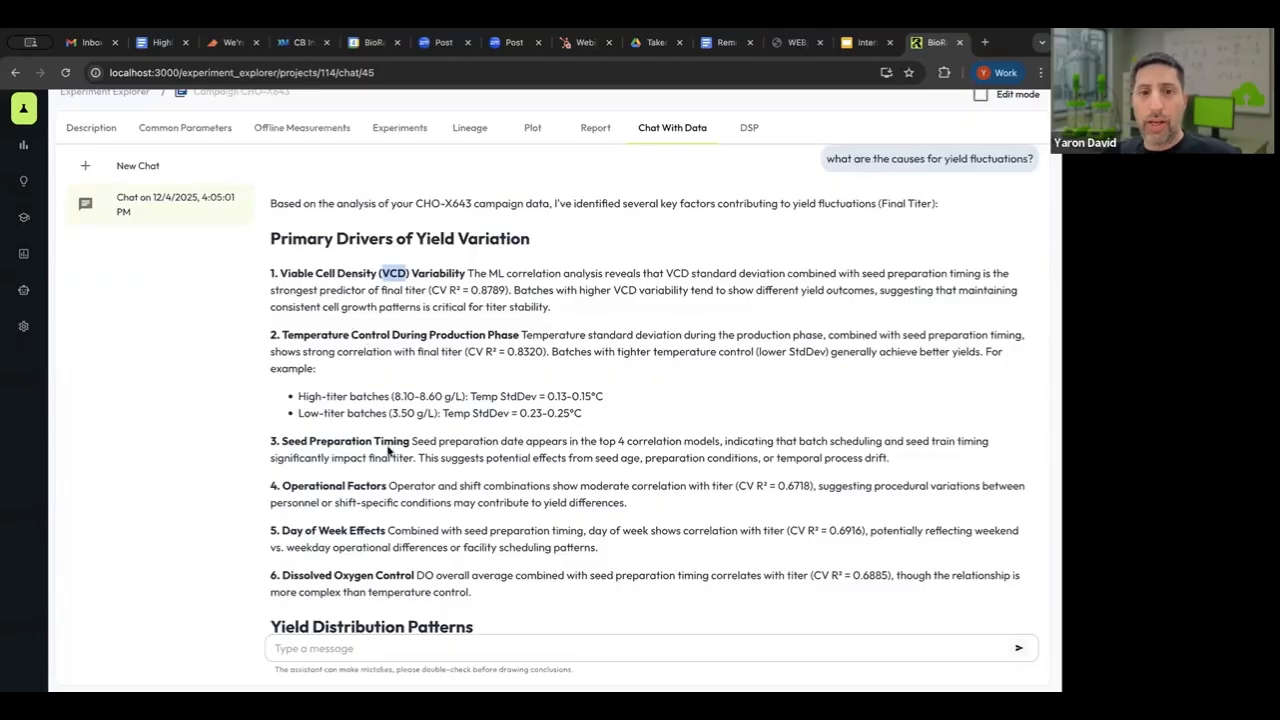
scroll(389, 451, down, 1)
drag(281, 358, 410, 358)
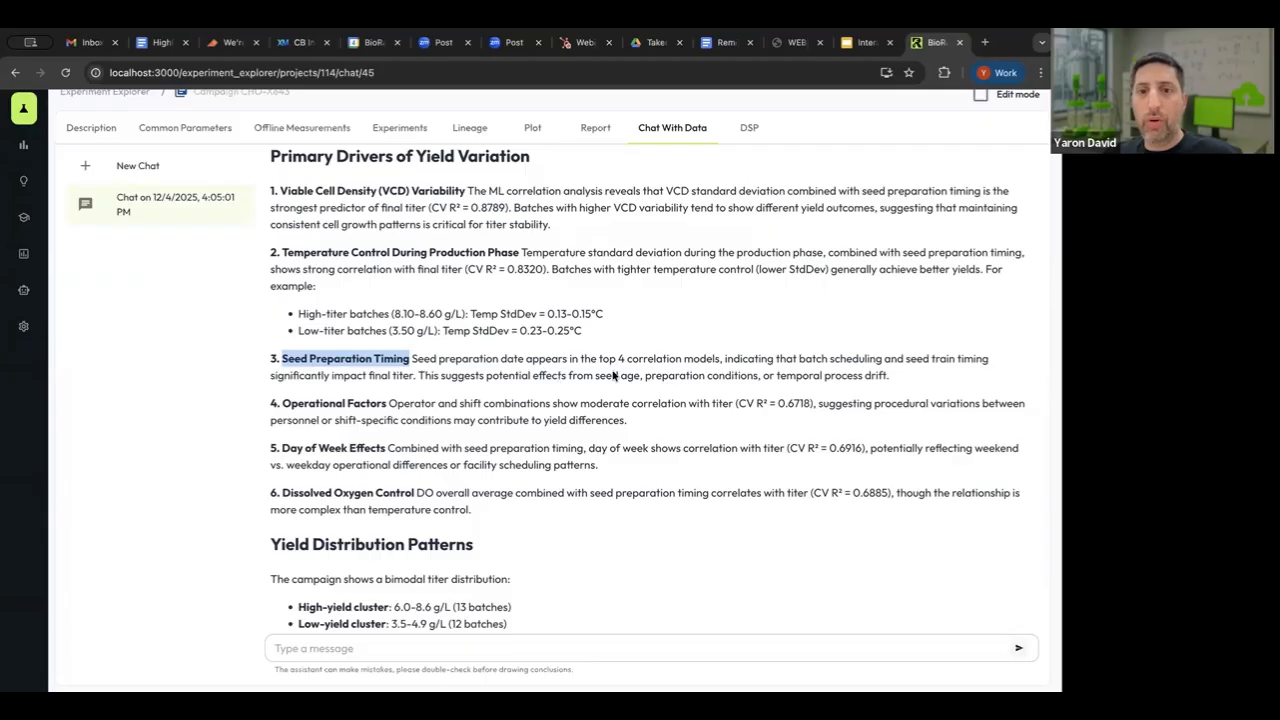
Review the chat answer's recommendations for yield stabilization and its accompanying Final Titer graphs.
scroll(508, 517, down, 2)
scroll(508, 517, down, 7)
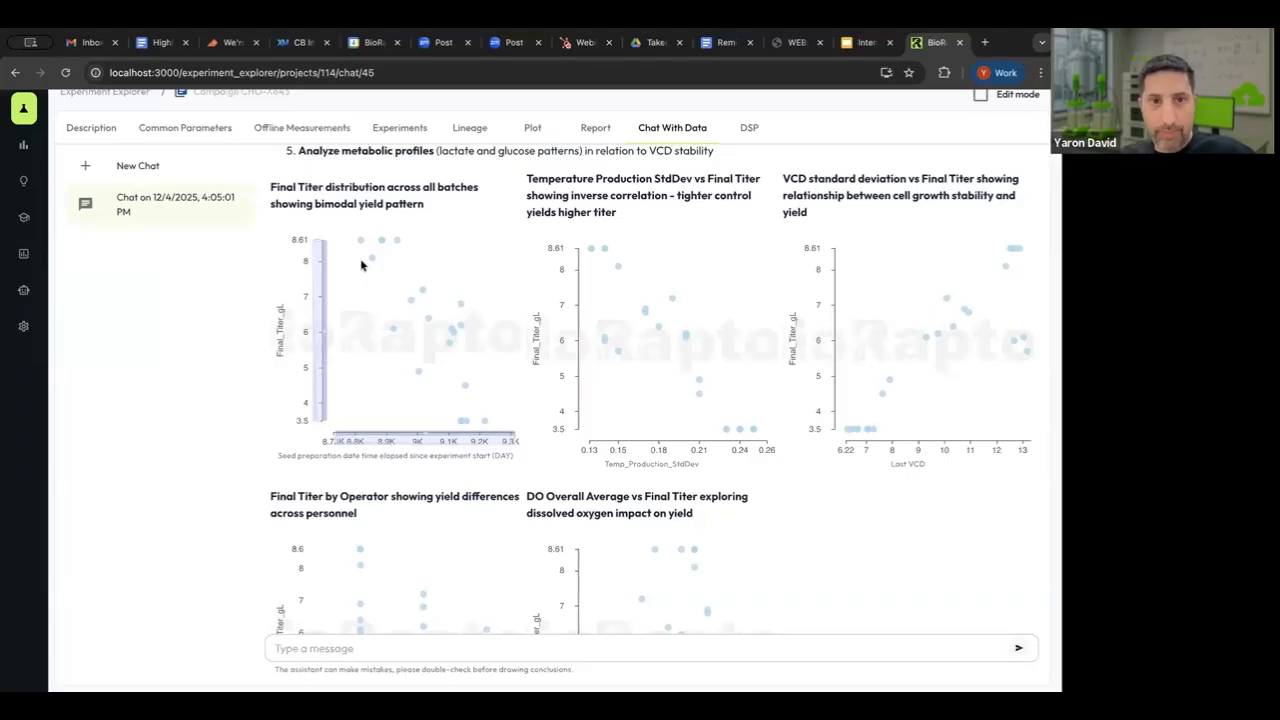
scroll(445, 215, up, 1)
scroll(445, 215, up, 3)
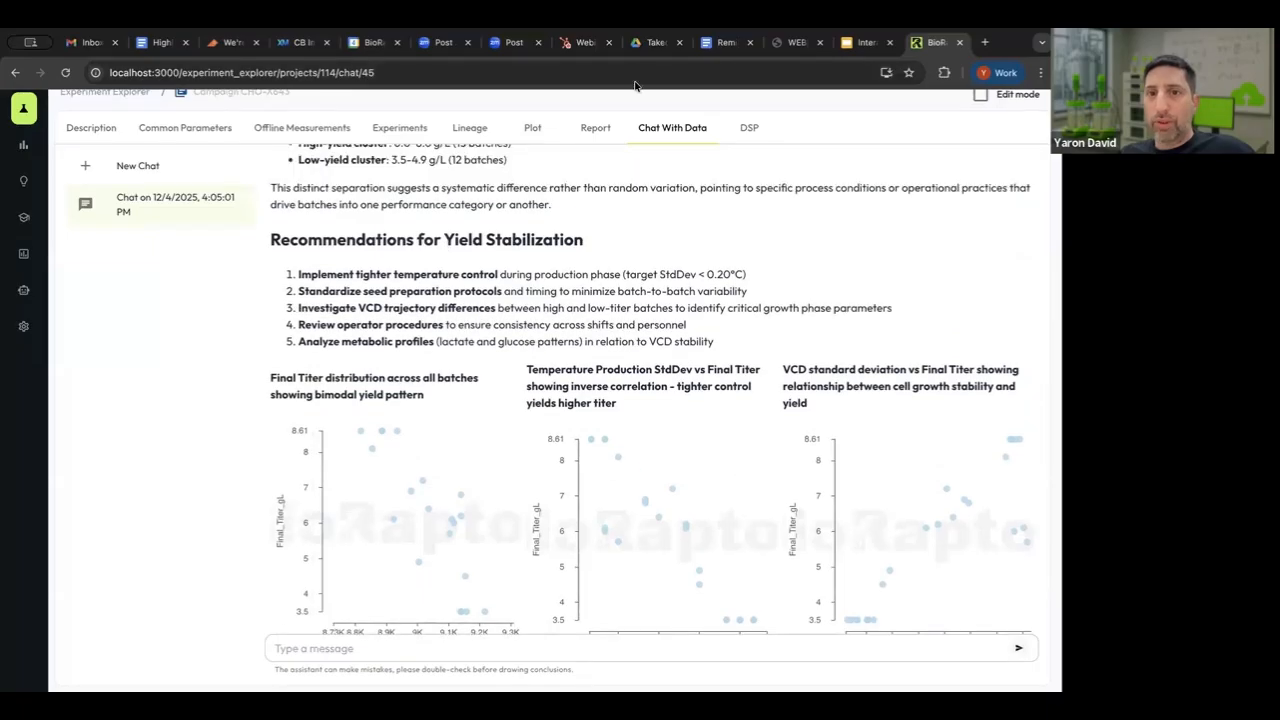